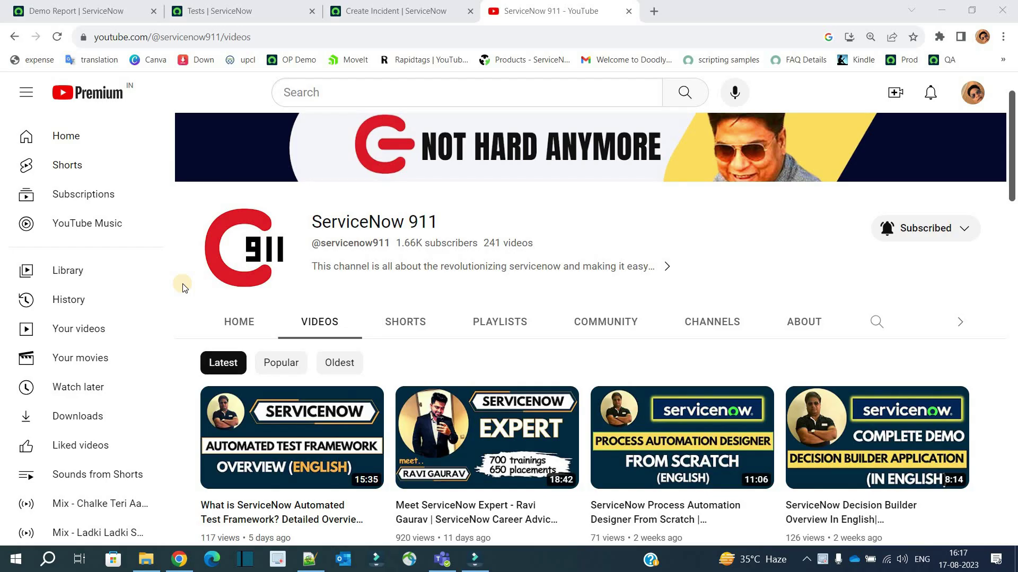
# Step: Scroll through the ServiceNow 911 YouTube videos, then switch to the ServiceNow Demo Report tab
pyautogui.scroll(-1, 265, 403)
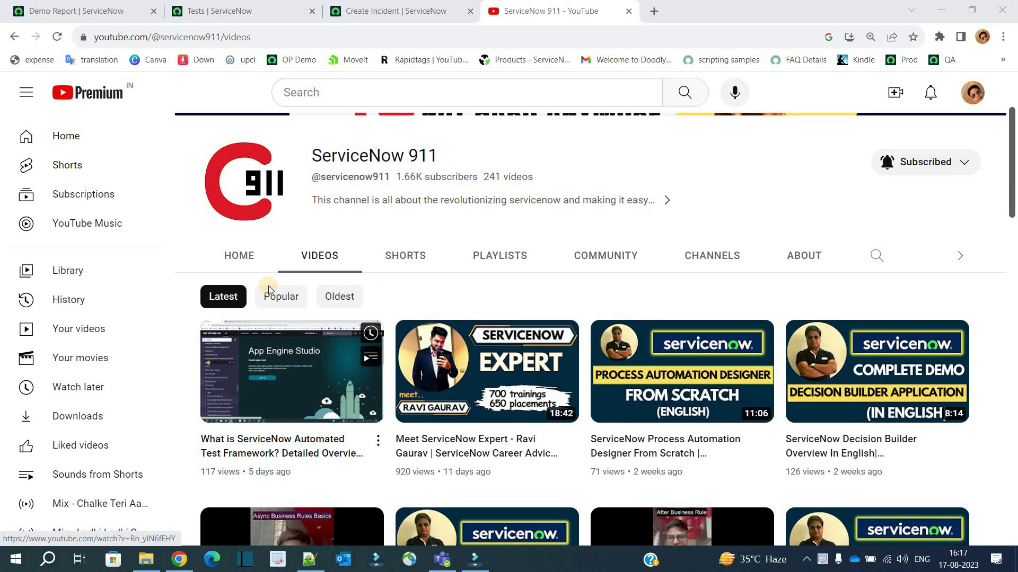
pyautogui.moveTo(213, 390)
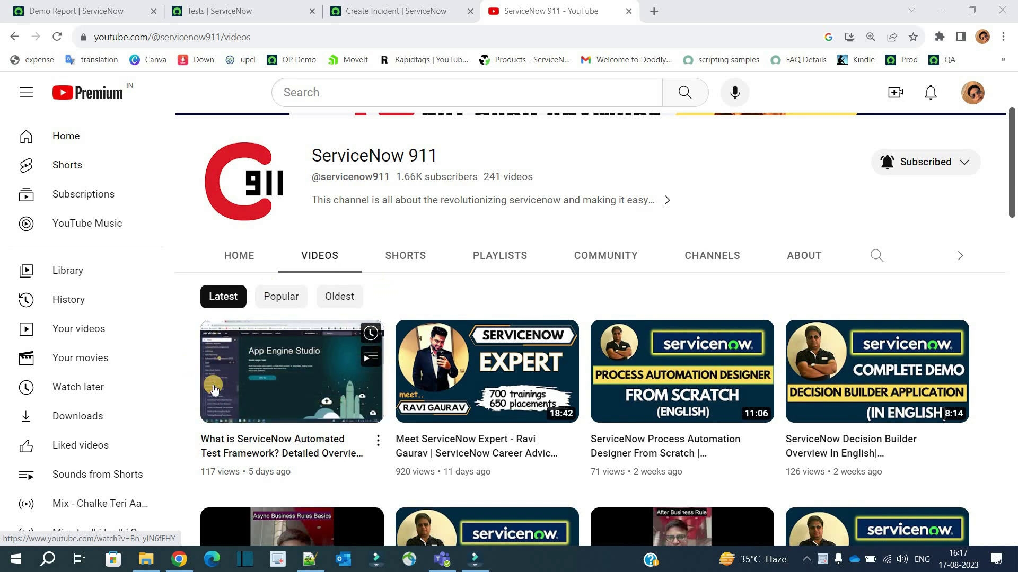
pyautogui.scroll(3, 196, 350)
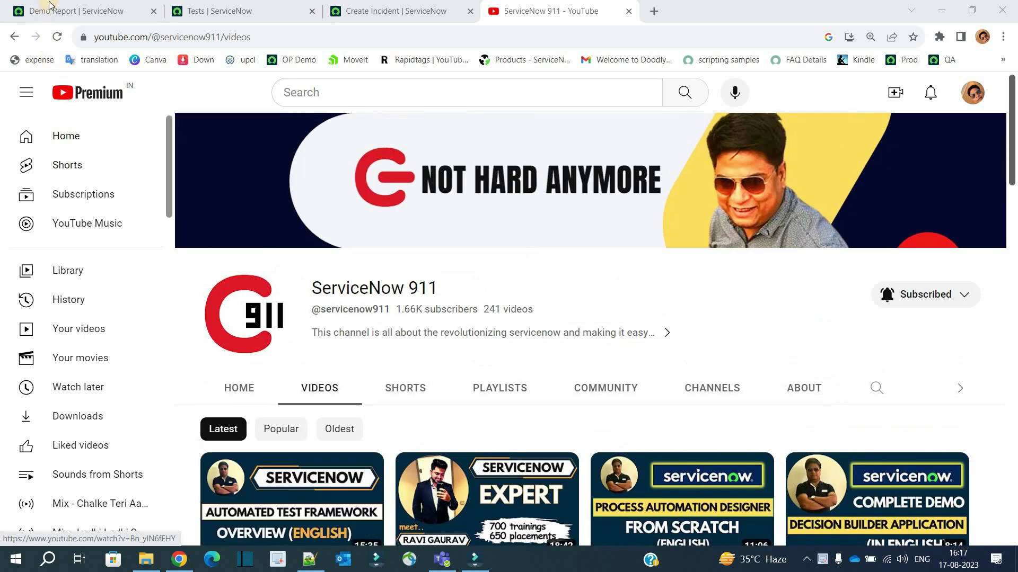
pyautogui.hotkey('ctrl', '1')
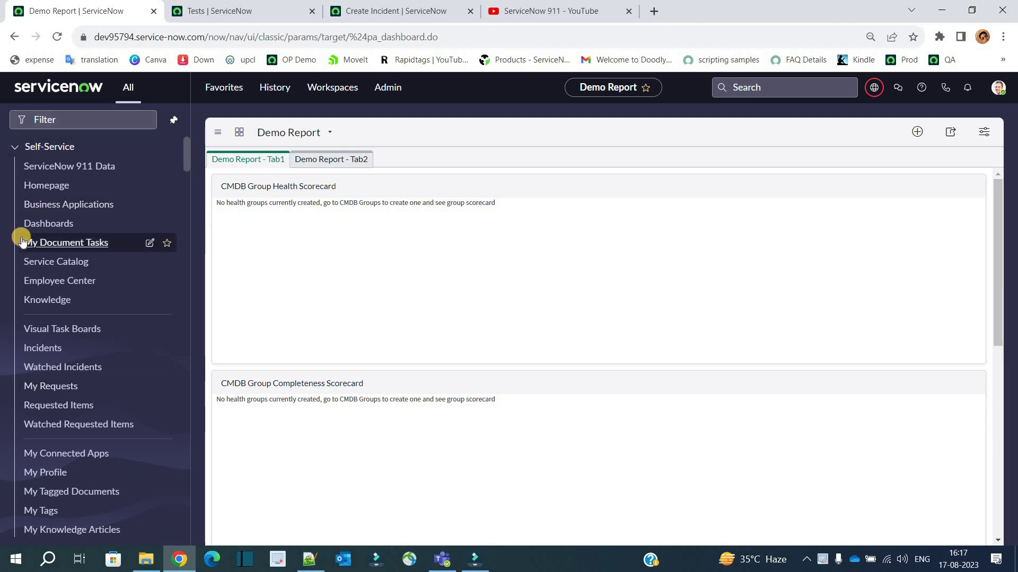
# Step: Open the 'Basic Record Producer copy' ATF test from the Tests list, then view the Create Incident form
pyautogui.click(215, 7)
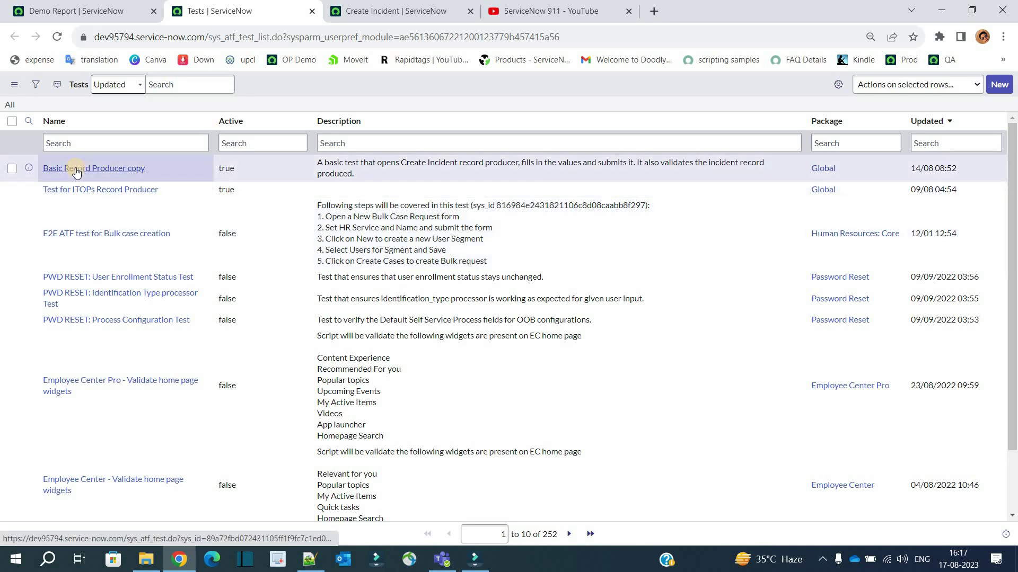
pyautogui.click(76, 170)
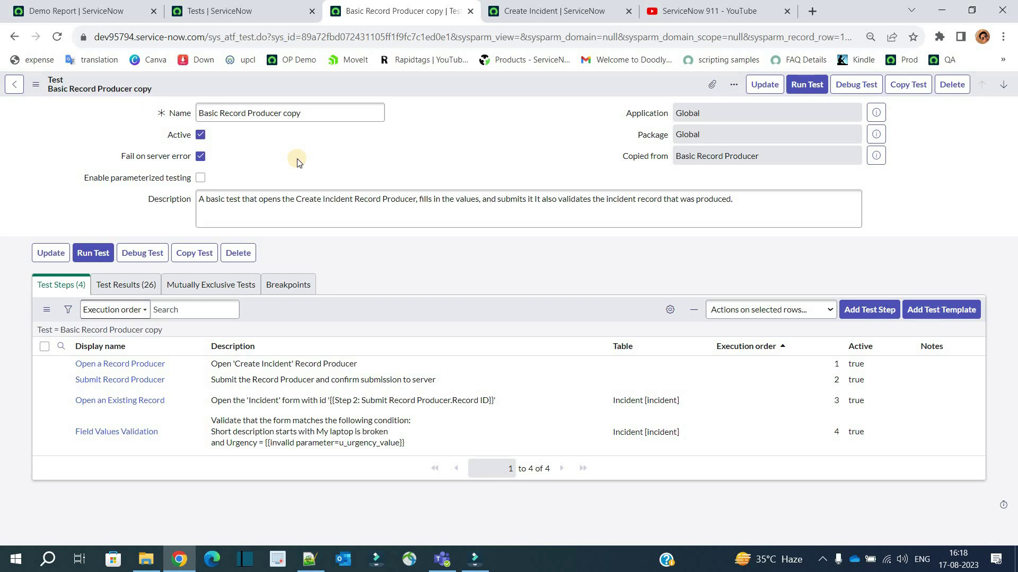
pyautogui.moveTo(235, 364); pyautogui.dragTo(291, 364)
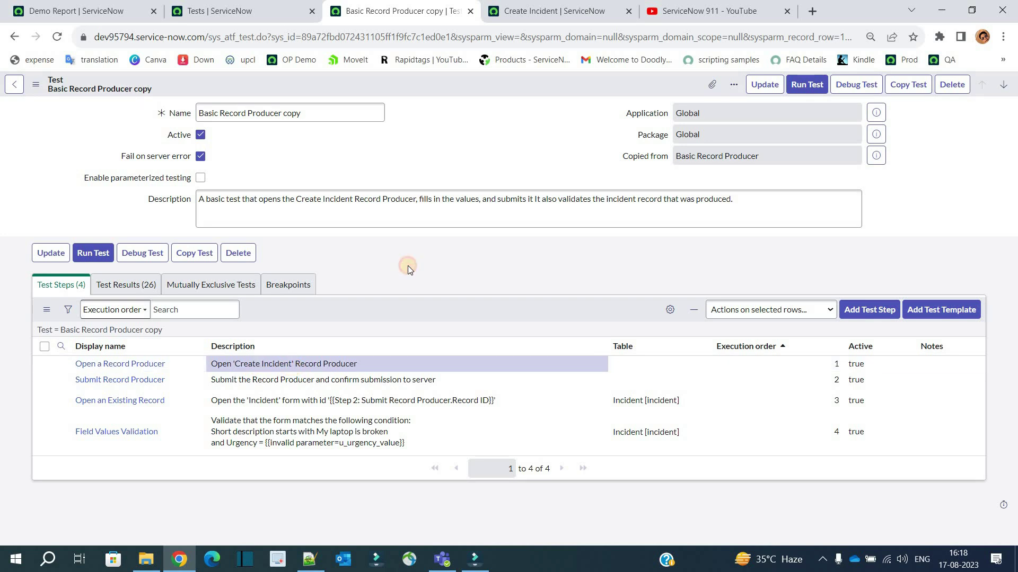
pyautogui.click(546, 11)
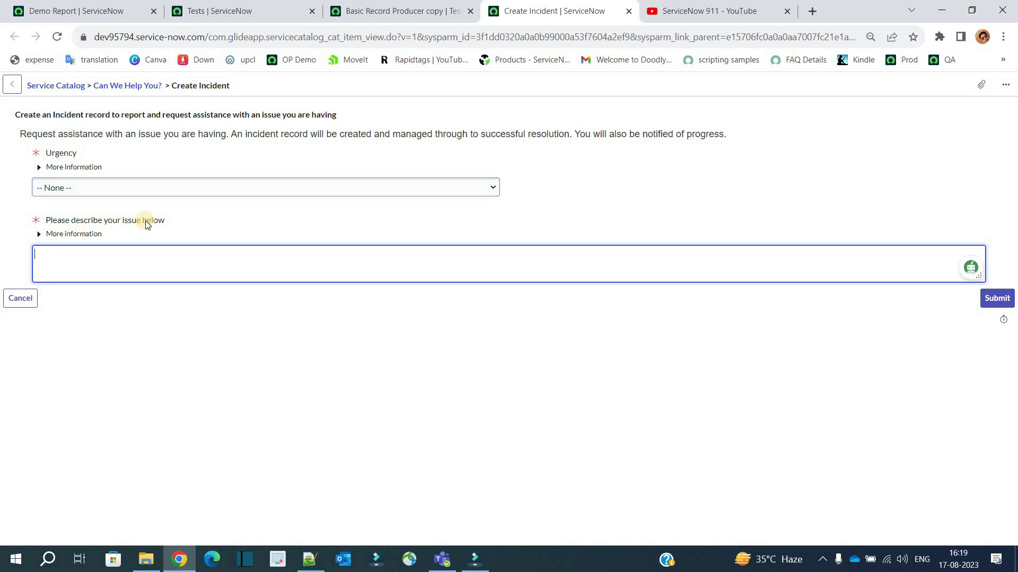
pyautogui.click(68, 188)
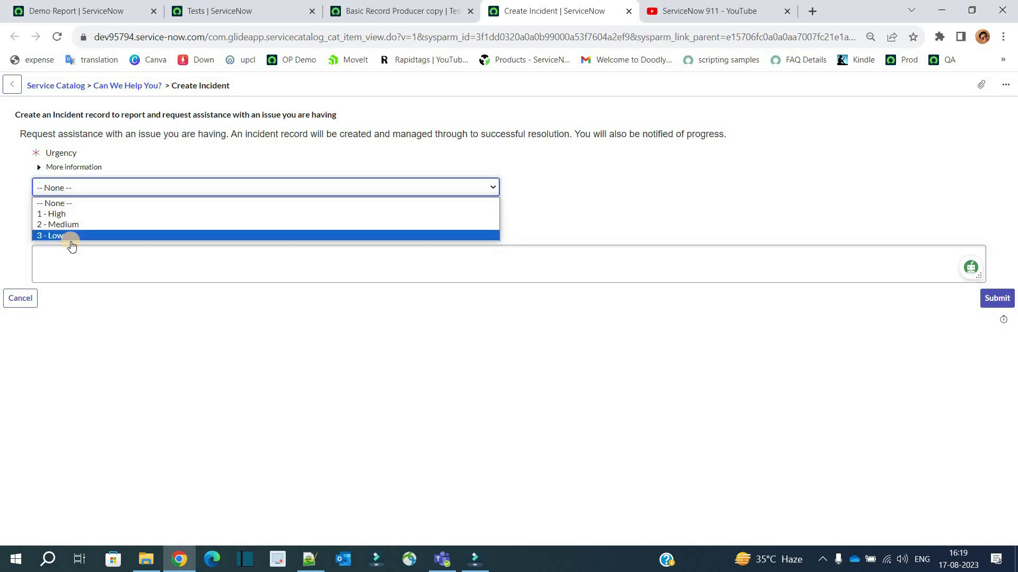
pyautogui.click(197, 154)
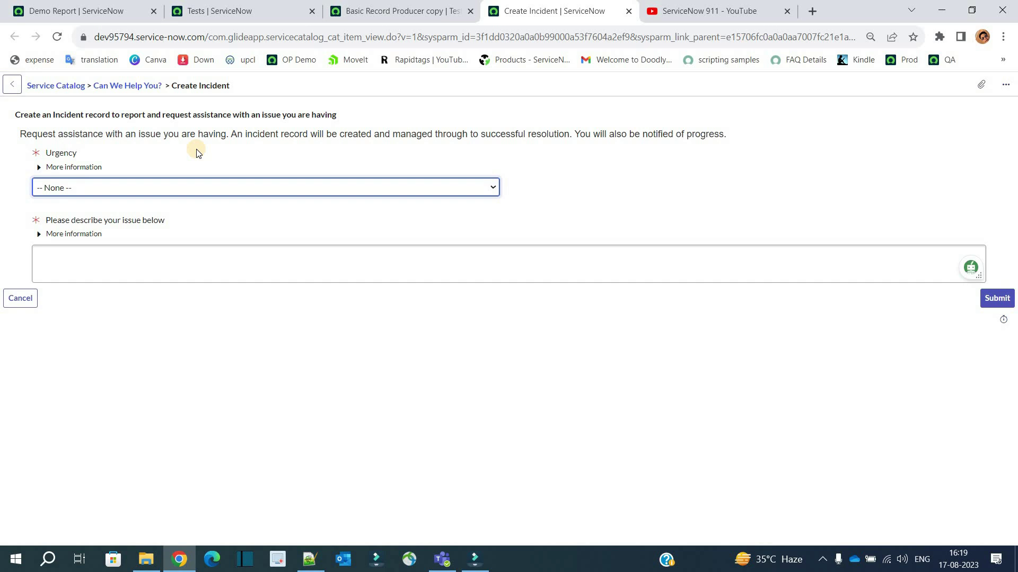
pyautogui.click(375, 9)
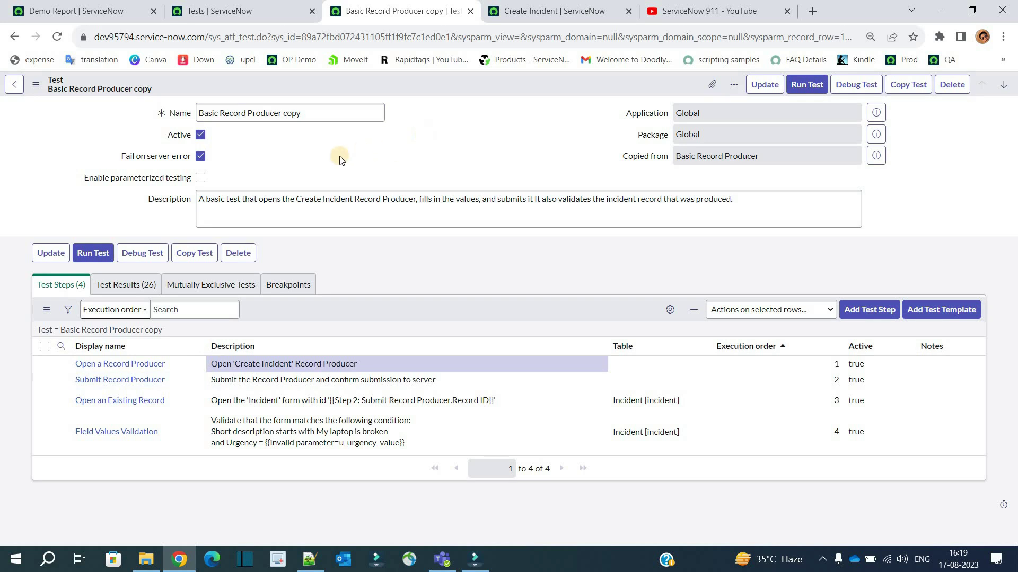
# Step: Turn on 'Enable parameterized testing' and review the Parameter Definitions and Test Run Data Sets lists
pyautogui.click(200, 178)
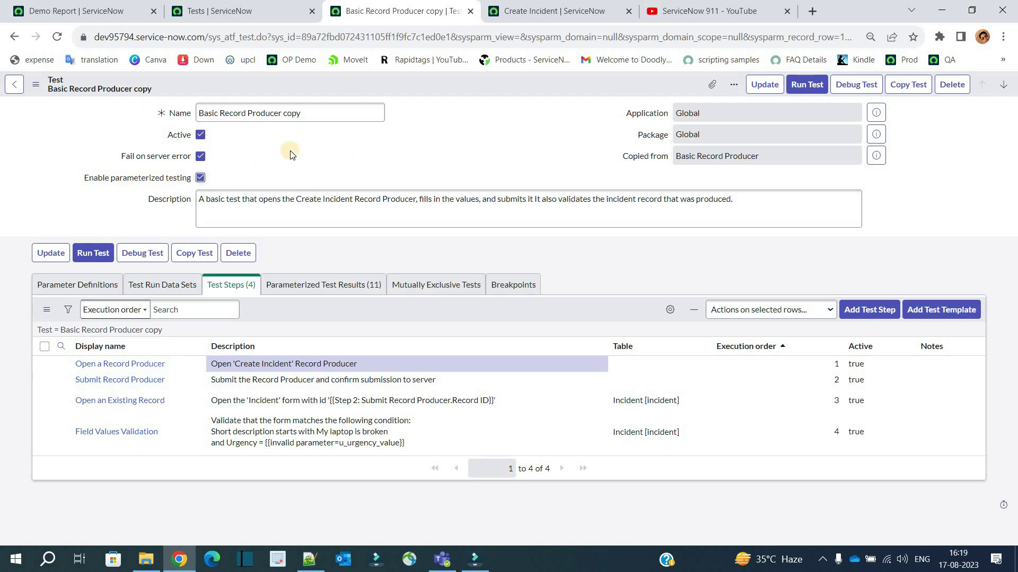
pyautogui.click(65, 286)
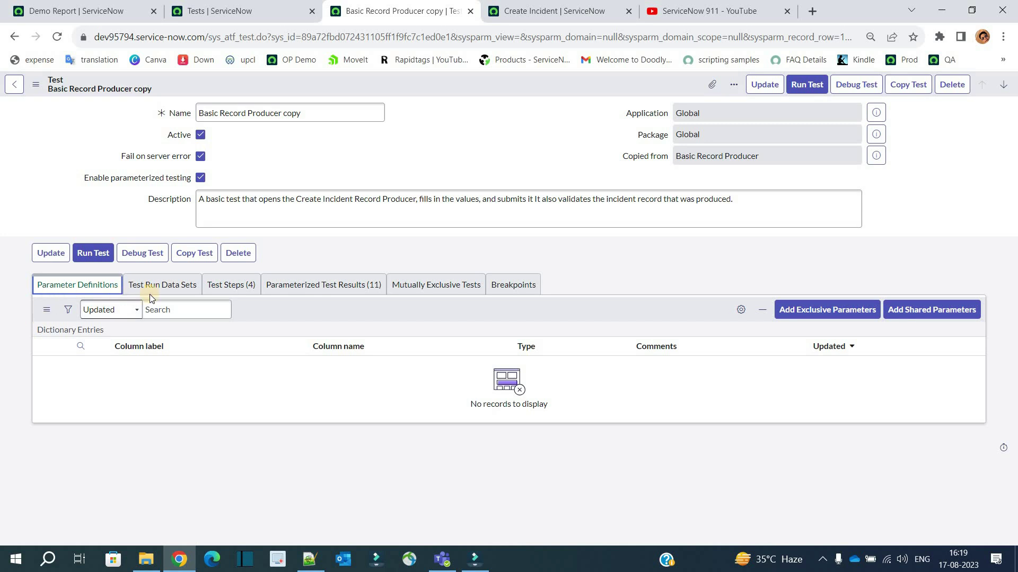
pyautogui.click(190, 287)
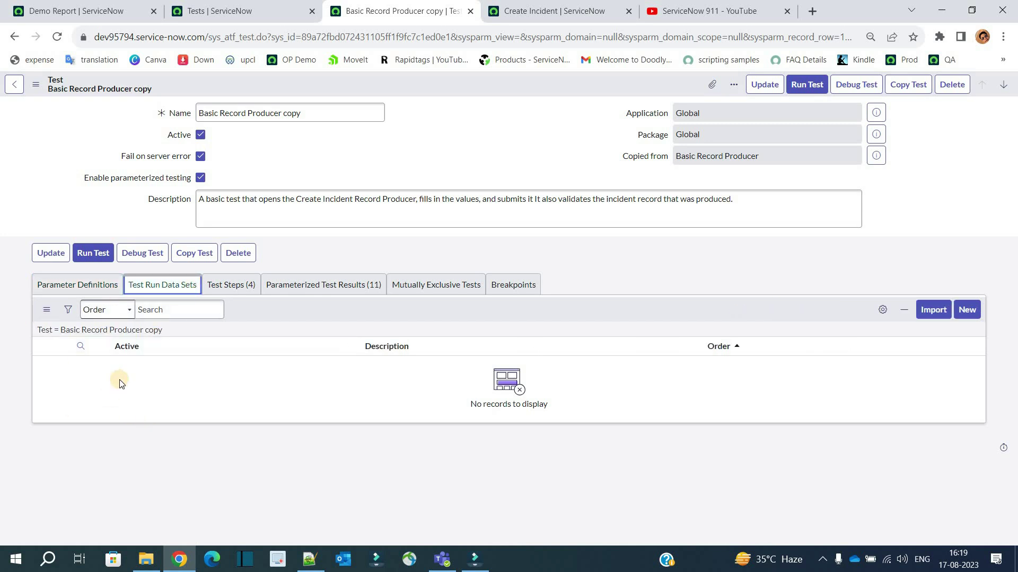
pyautogui.click(77, 287)
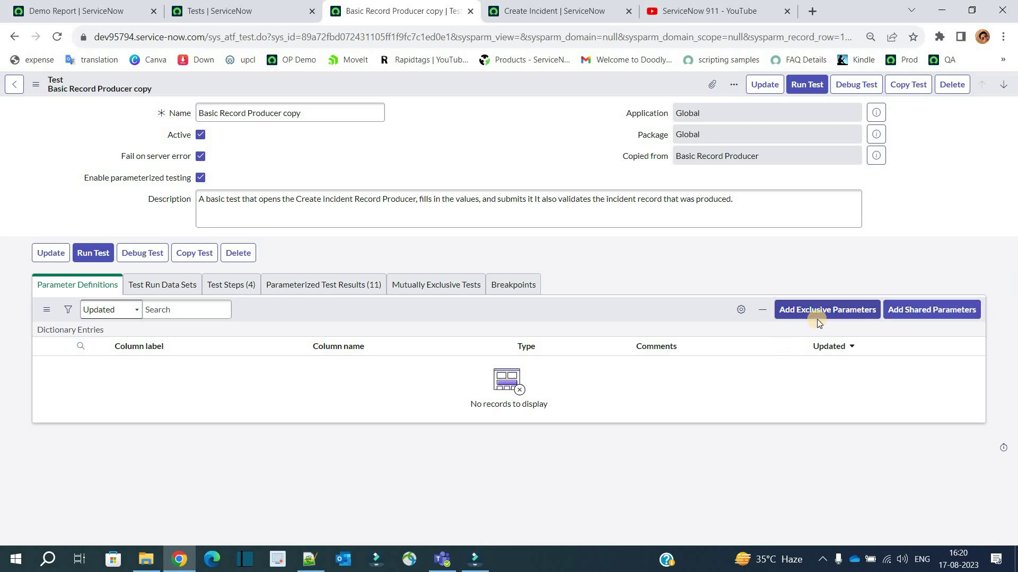
pyautogui.click(829, 310)
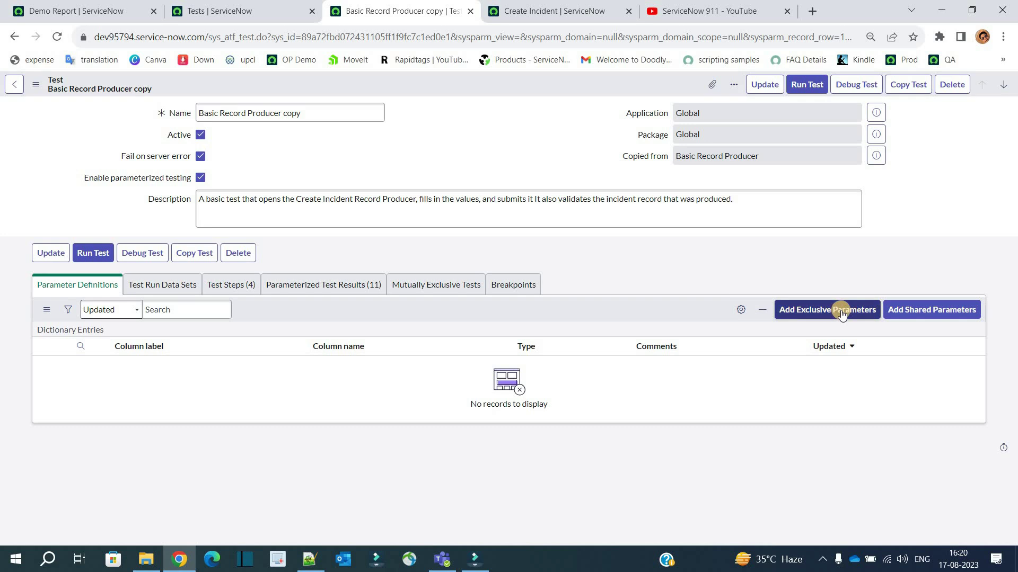
# Step: Add an exclusive String parameter labelled 'Urgency values' with max length 40
pyautogui.click(795, 311)
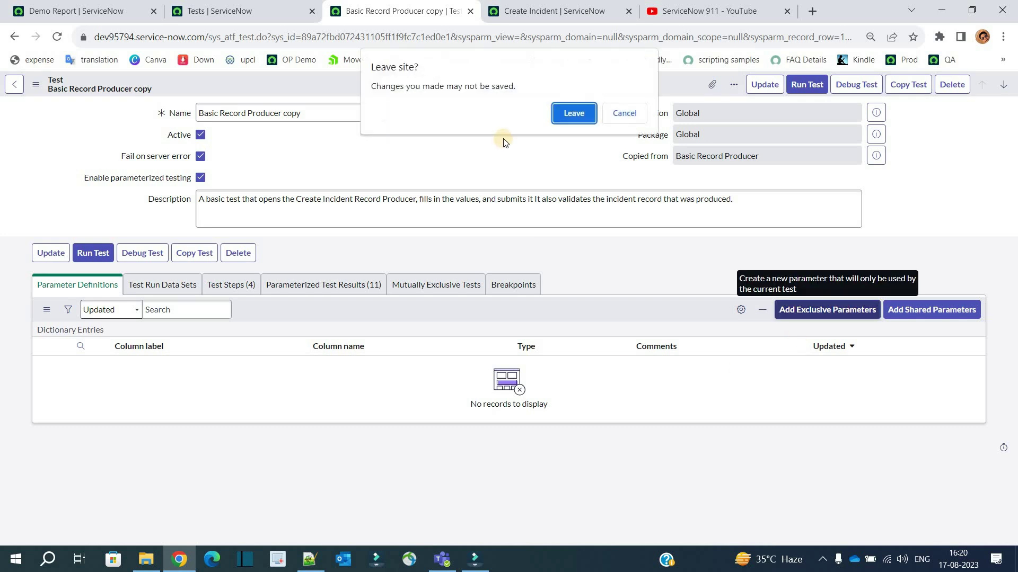
pyautogui.click(570, 112)
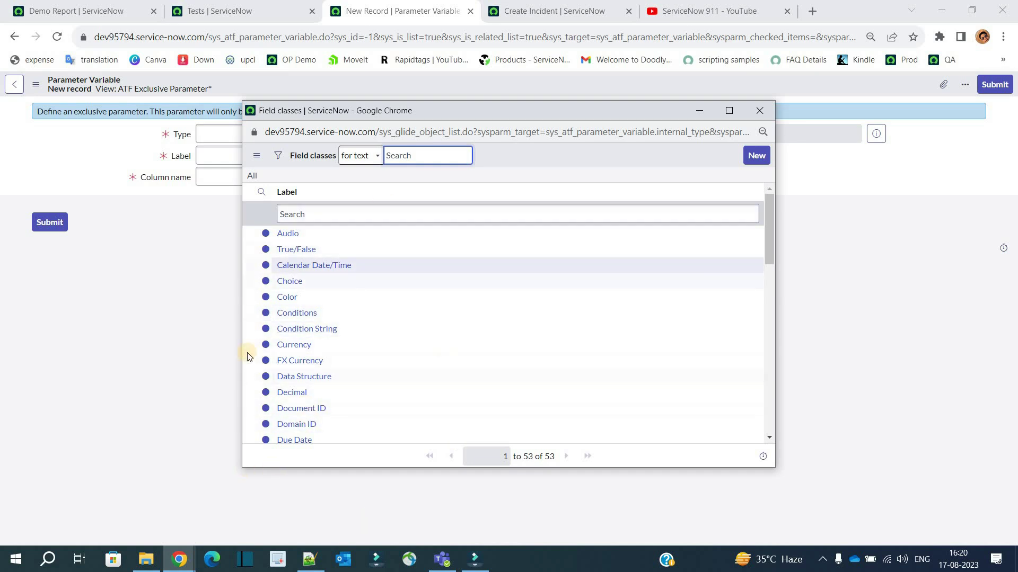
pyautogui.click(219, 242)
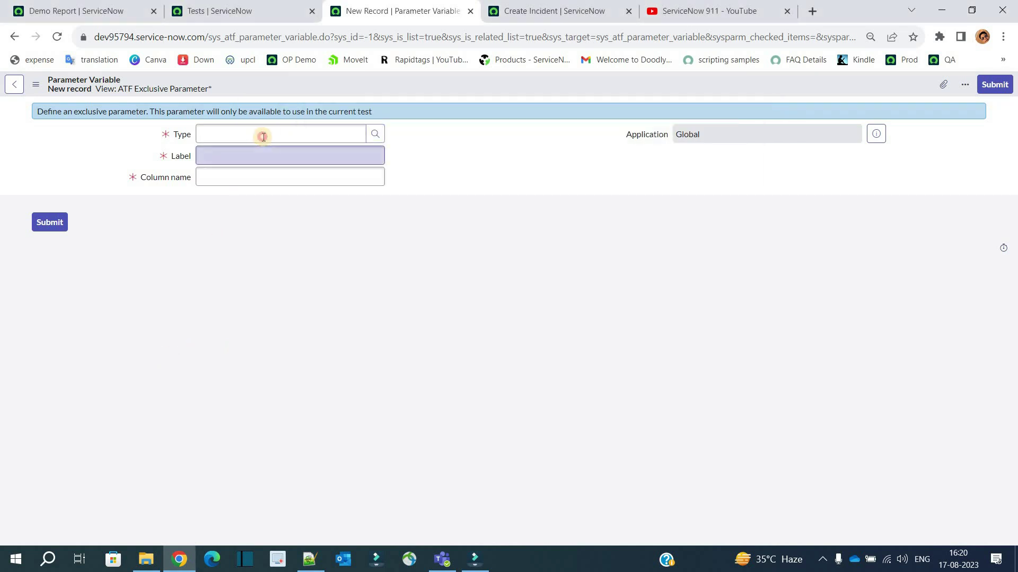
pyautogui.click(264, 137)
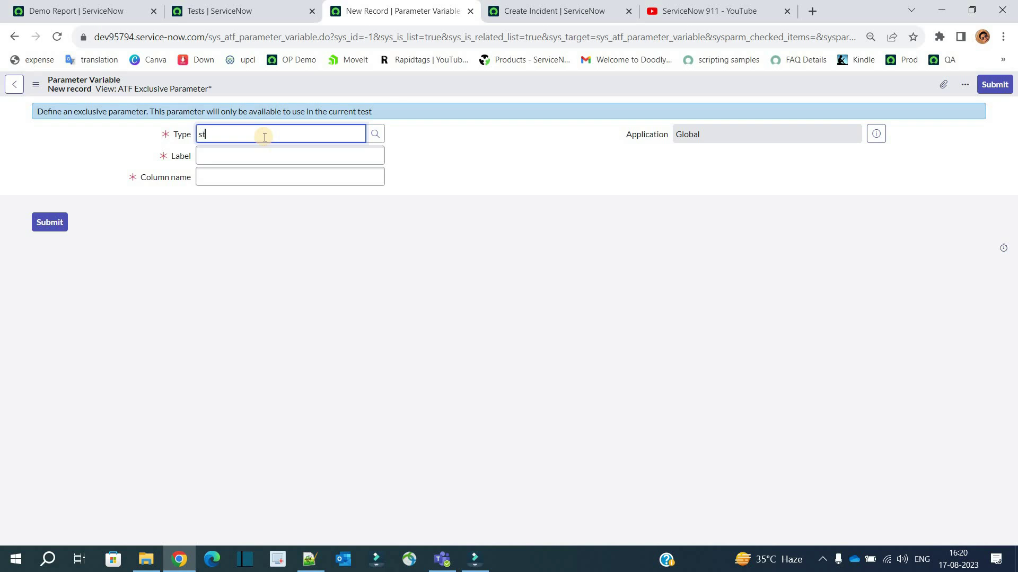
pyautogui.write('string')
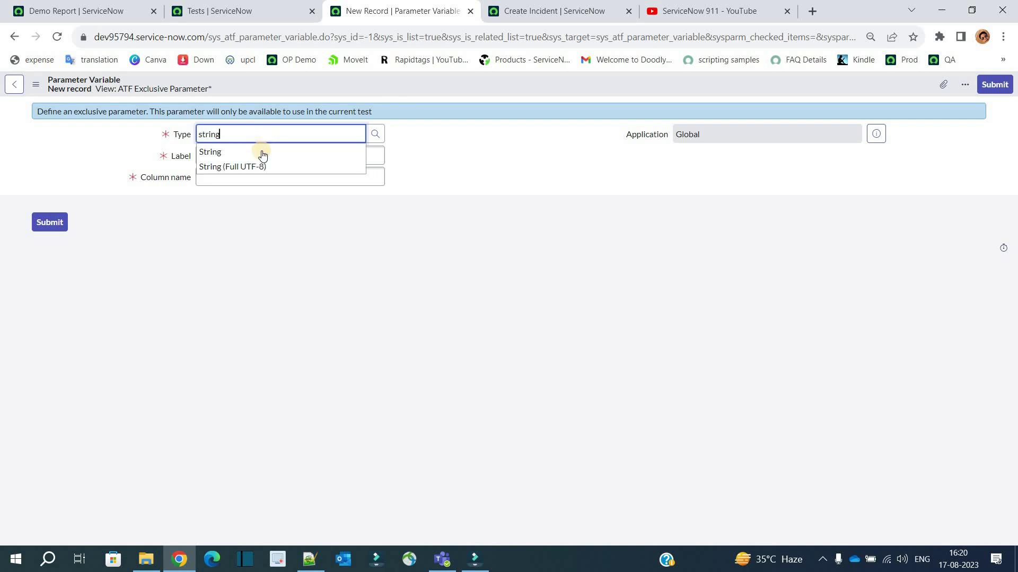
pyautogui.click(259, 153)
pyautogui.click(259, 153)
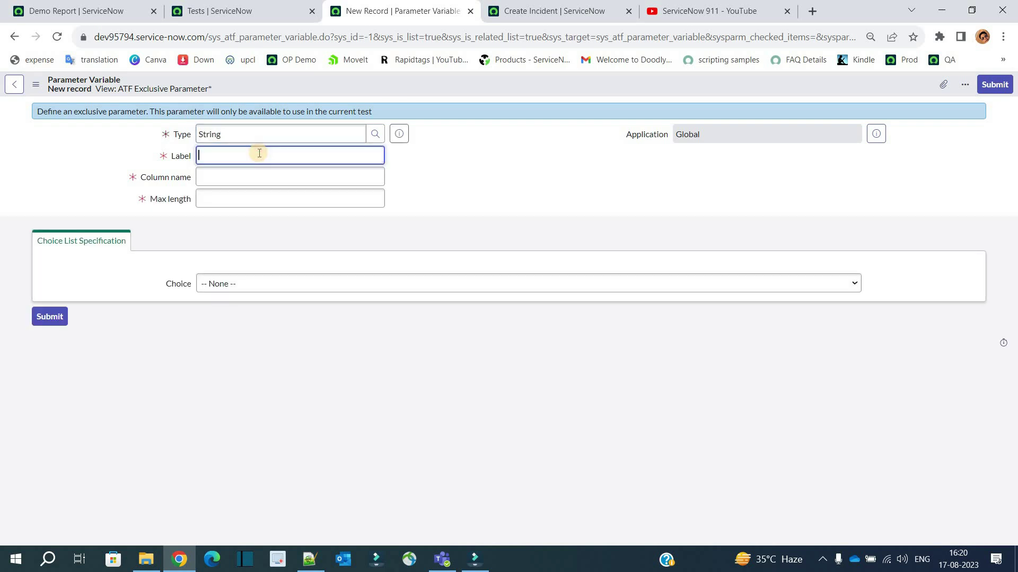
pyautogui.write('Urgency values')
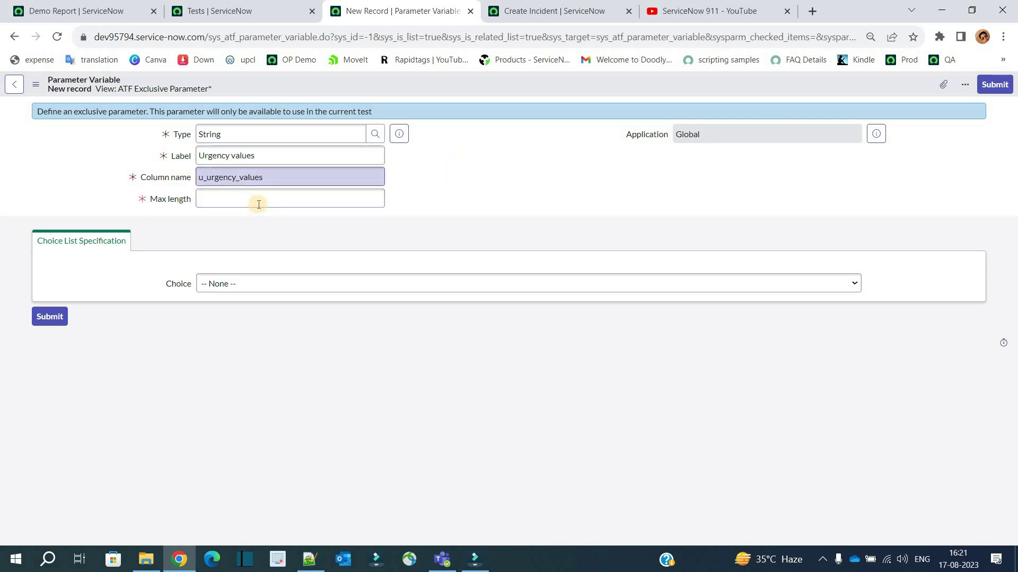
pyautogui.click(261, 195)
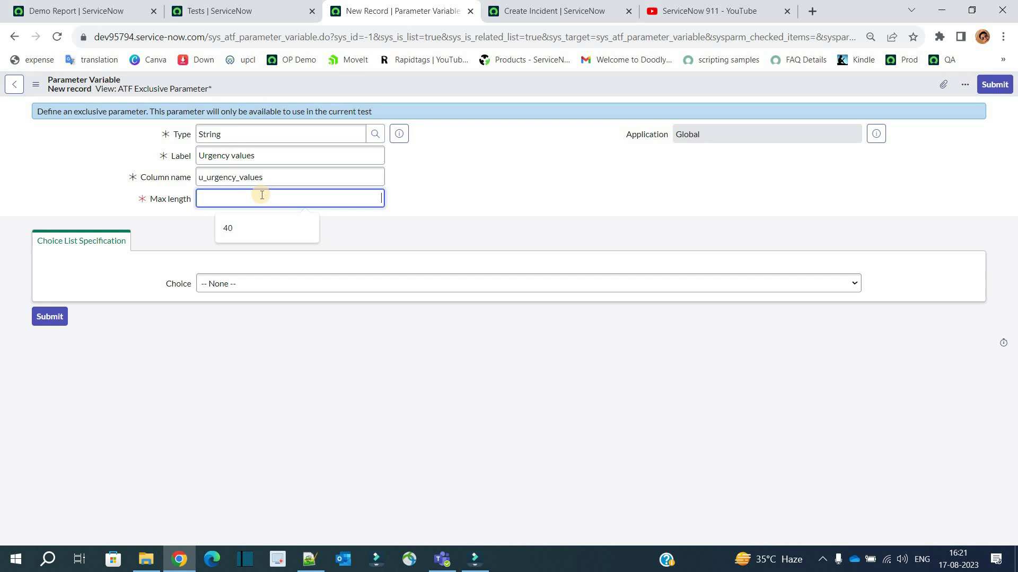
pyautogui.write('40')
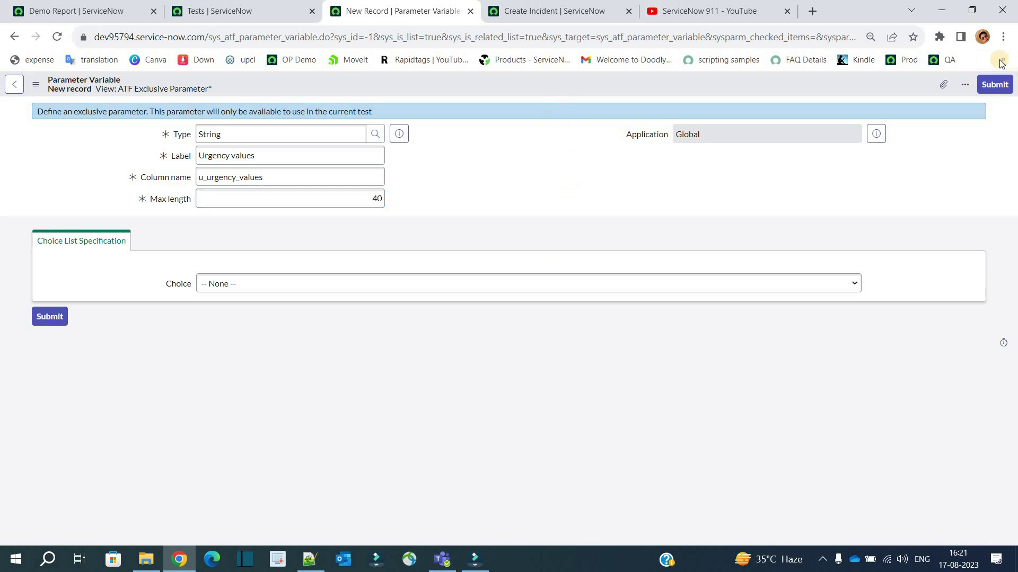
pyautogui.click(994, 84)
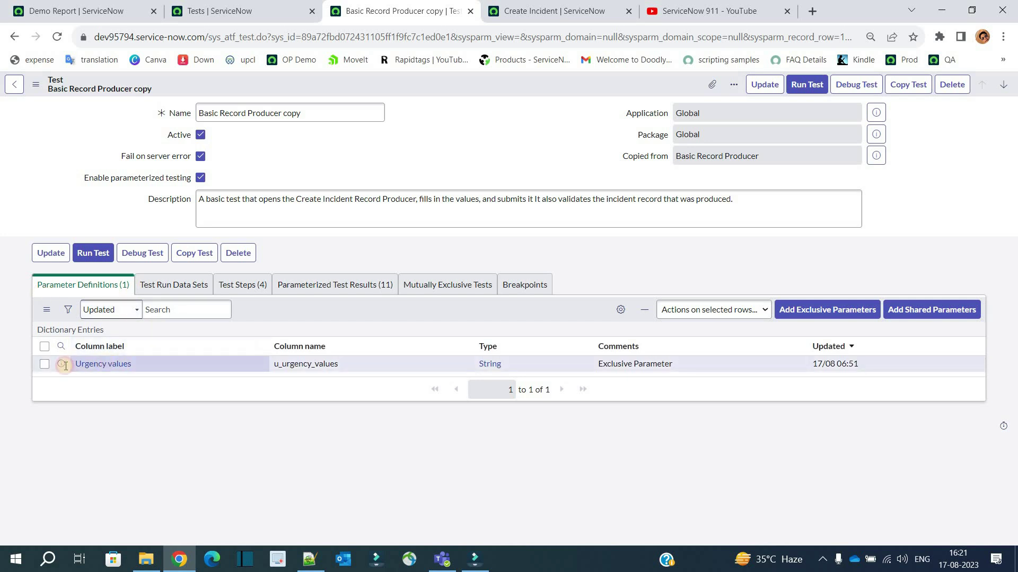
# Step: Select the Urgency values parameter name and show the empty Test Run Data Sets list
pyautogui.tripleClick(61, 363)
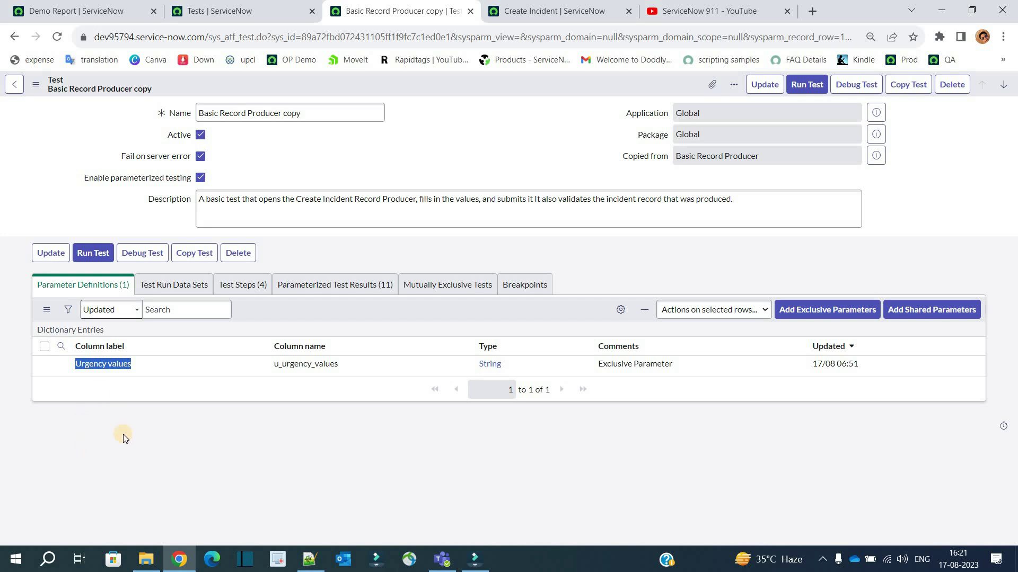
pyautogui.click(183, 291)
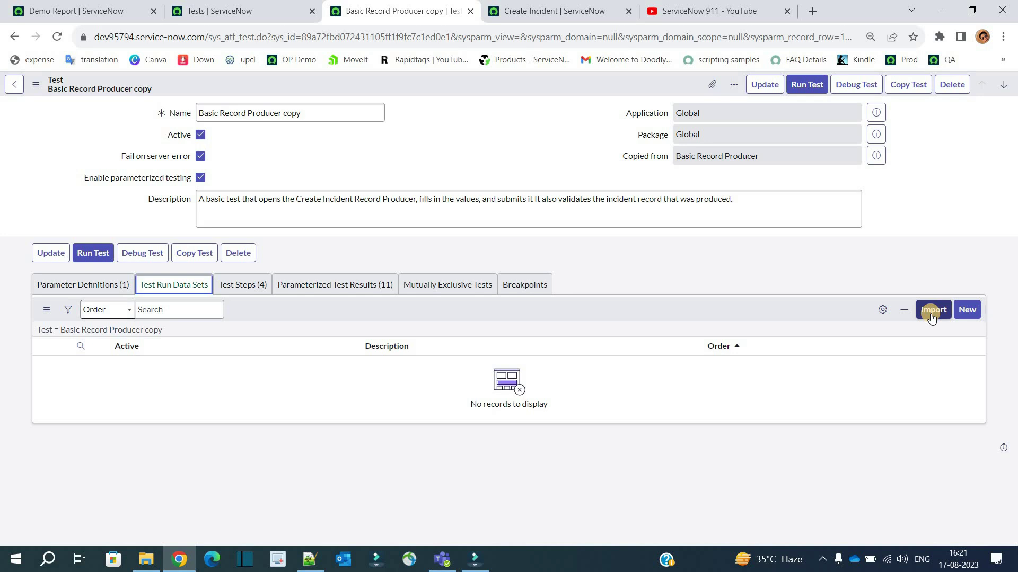
# Step: Start a new parameter value set and enter Urgency value 1
pyautogui.click(971, 310)
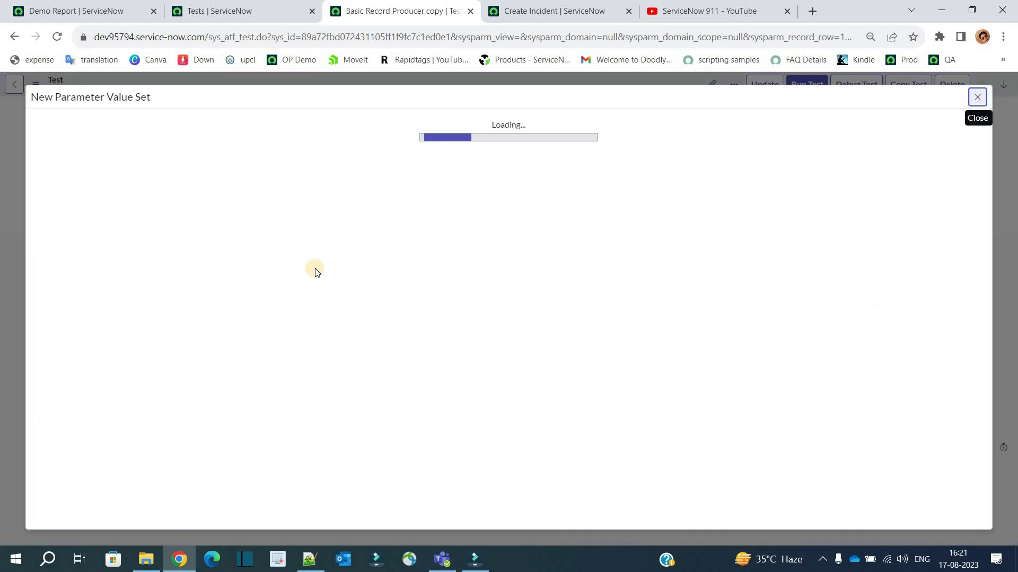
pyautogui.tripleClick(186, 218)
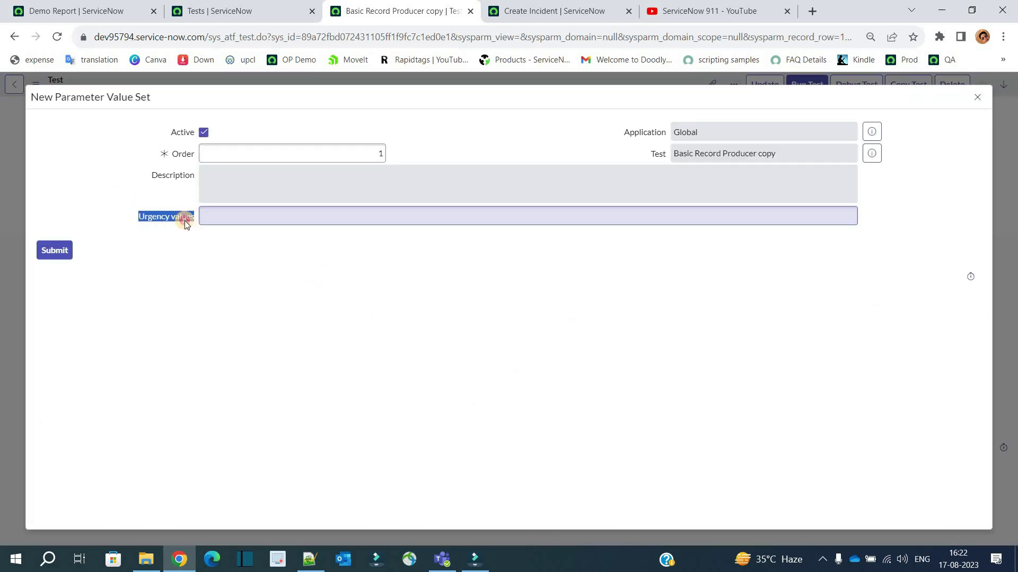
pyautogui.click(237, 216)
pyautogui.write('1')
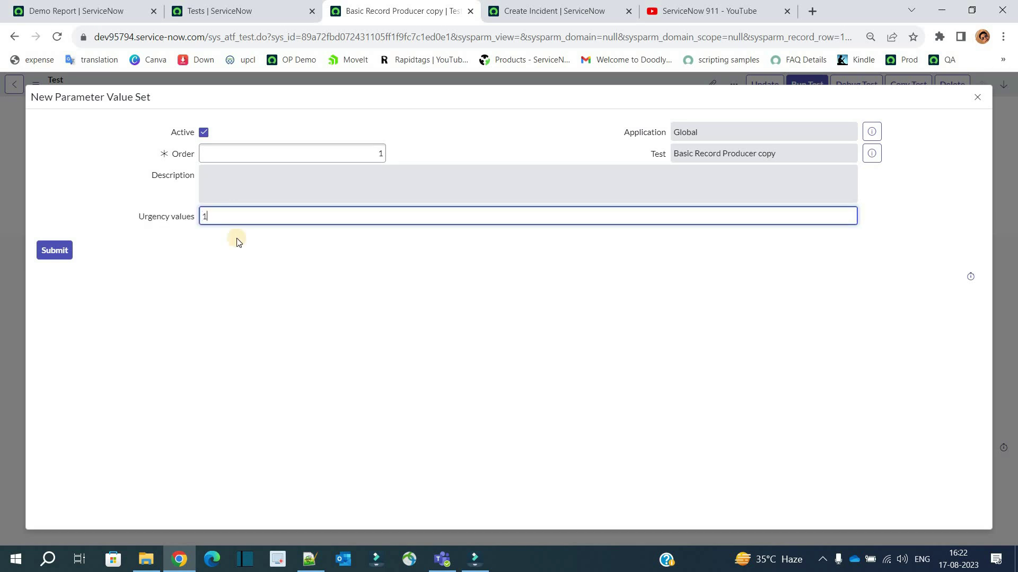
pyautogui.click(236, 273)
# Step: Check the available urgency choices on the Create Incident form without changing them
pyautogui.click(512, 20)
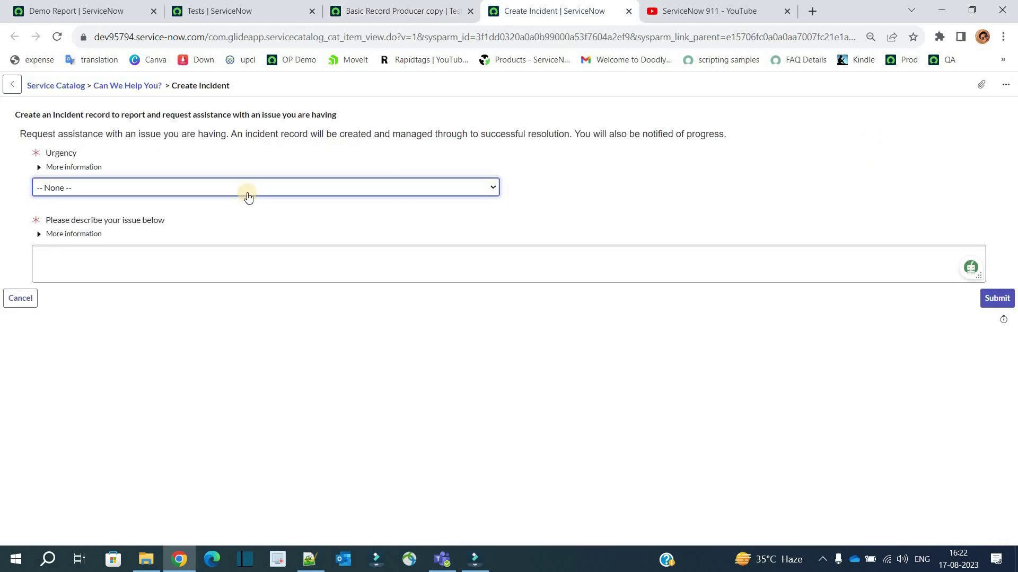
pyautogui.click(260, 168)
pyautogui.click(180, 212)
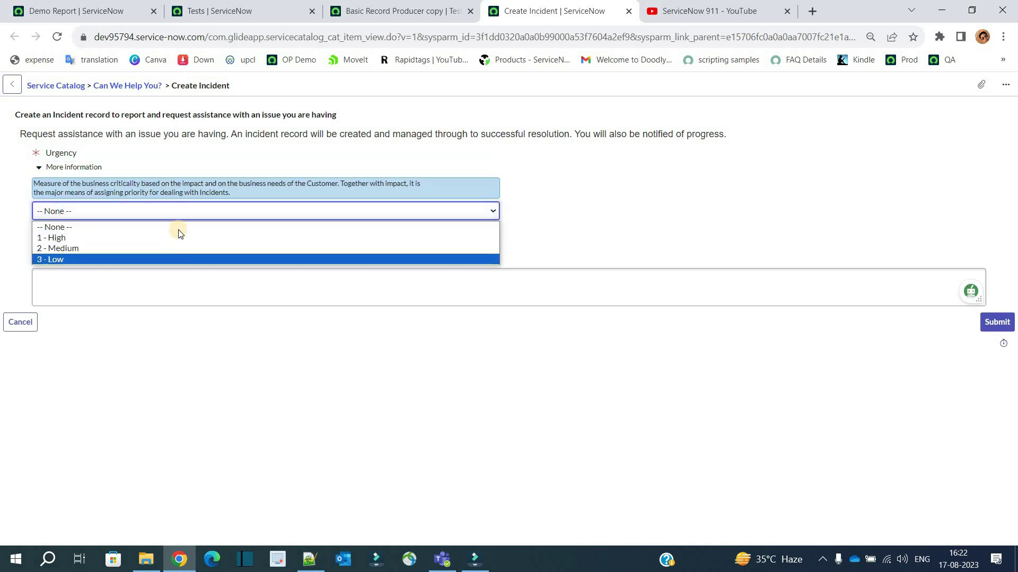
pyautogui.press('Up')
pyautogui.press('Up')
pyautogui.click(574, 203)
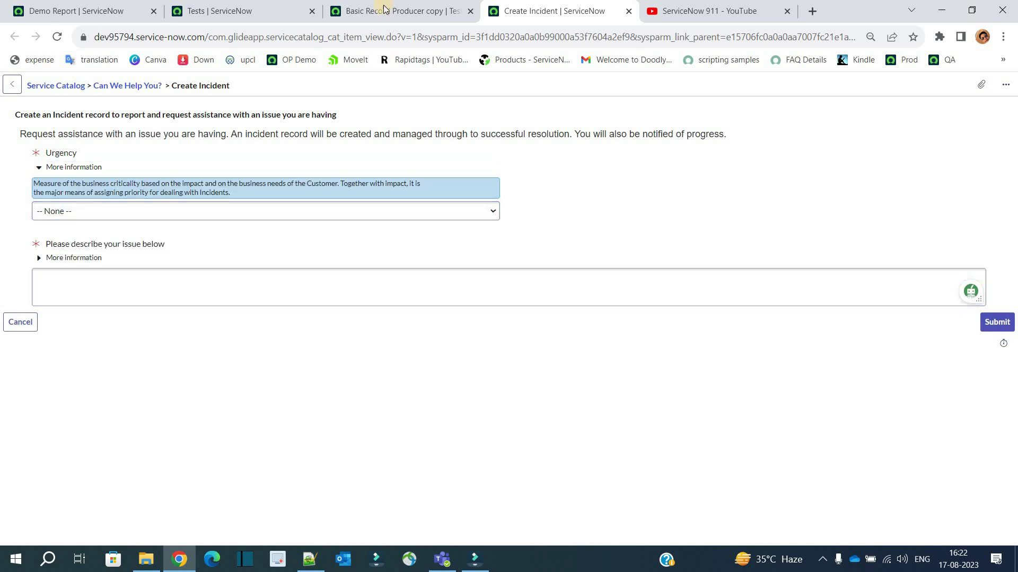
# Step: Compare urgency value 1 against the form's choices and submit the first data set
pyautogui.click(392, 11)
pyautogui.click(228, 217)
pyautogui.doubleClick(228, 217)
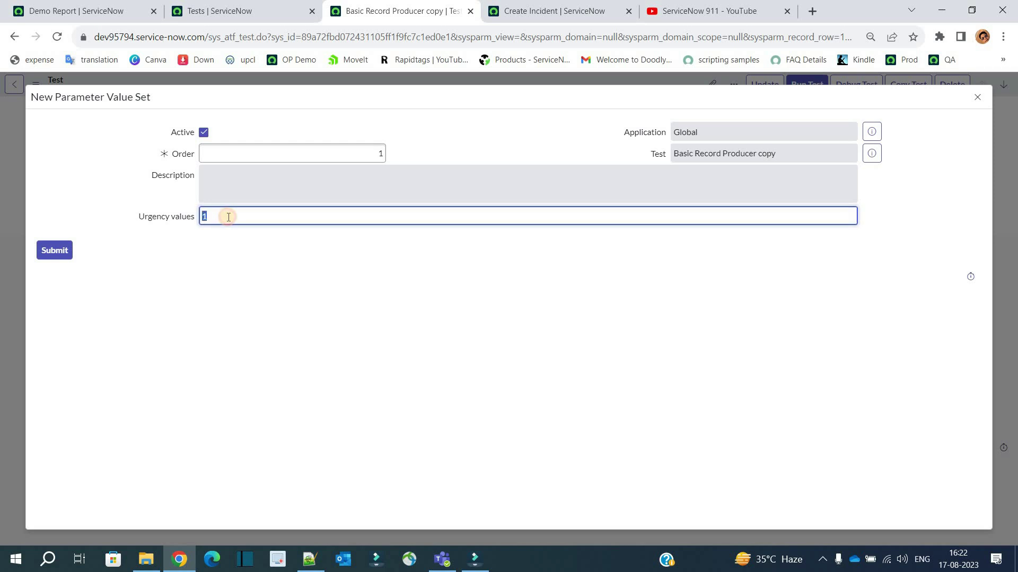
pyautogui.click(522, 11)
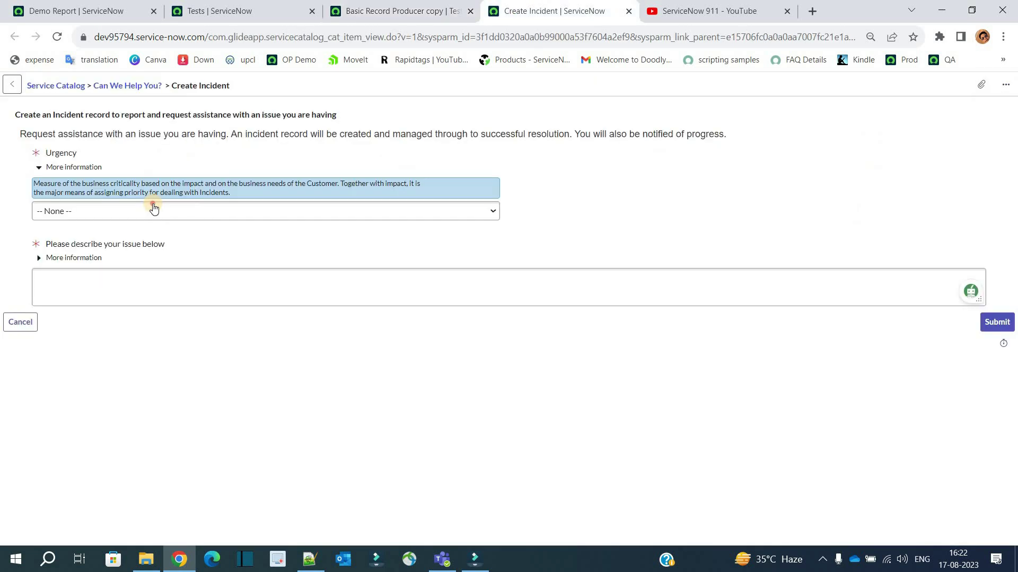
pyautogui.click(116, 211)
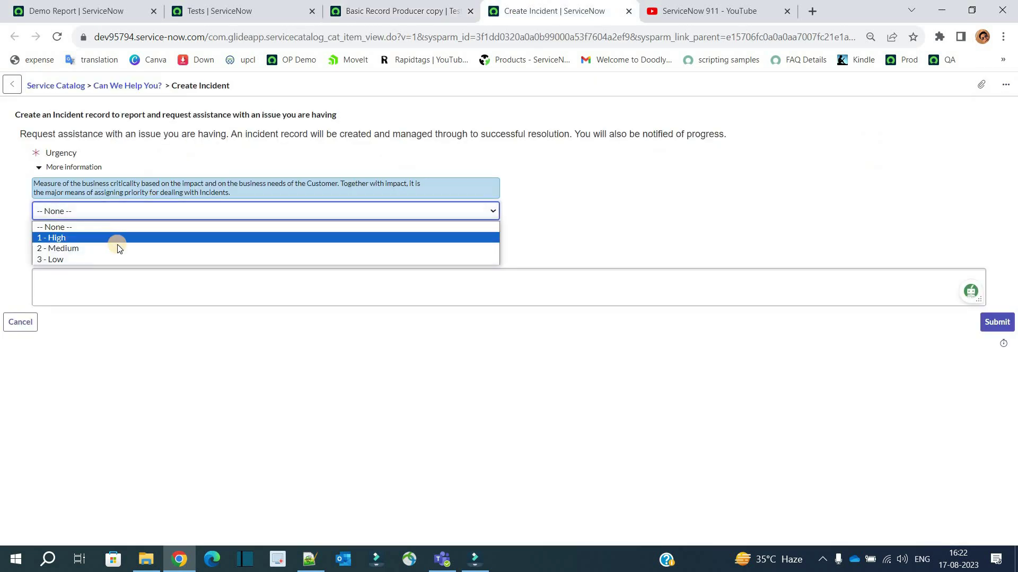
pyautogui.click(393, 11)
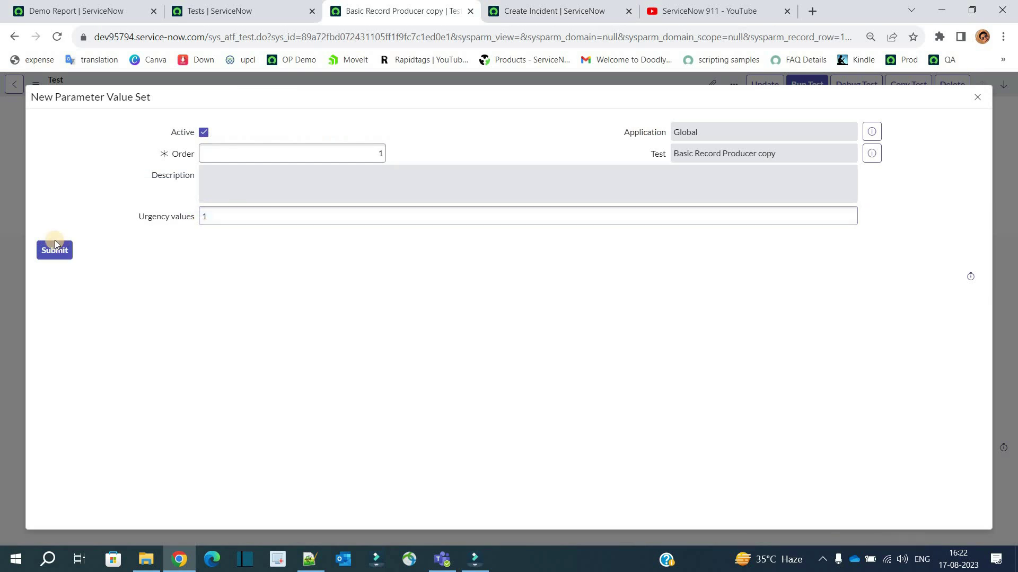
pyautogui.click(54, 256)
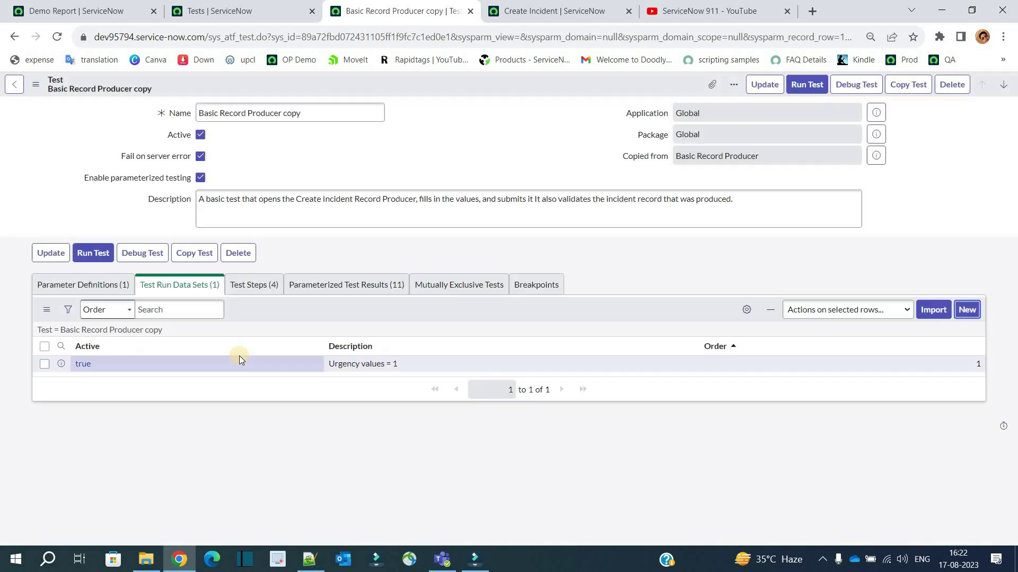
# Step: Add two more data sets with Urgency values 2 and 3
pyautogui.click(958, 312)
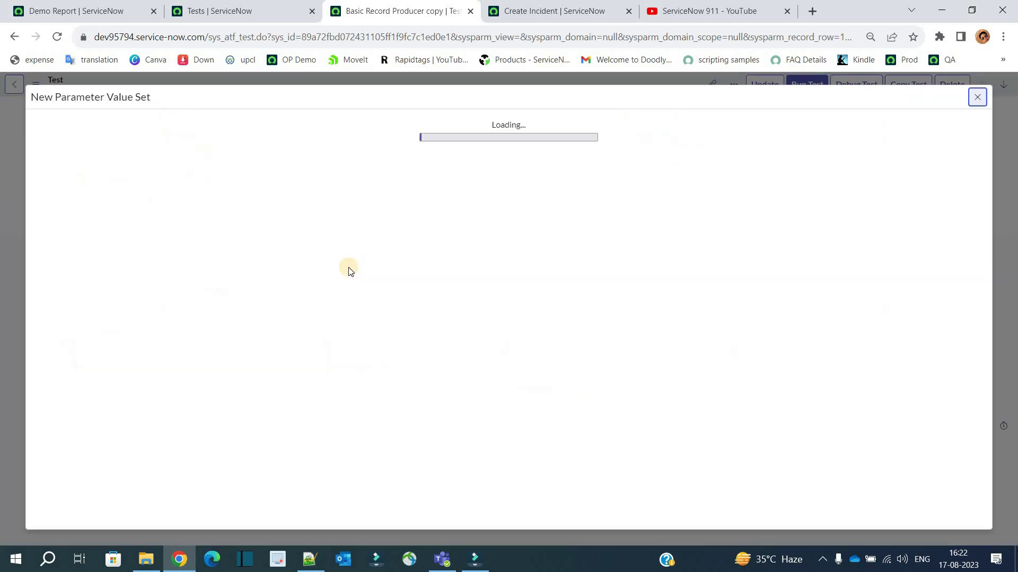
pyautogui.click(294, 217)
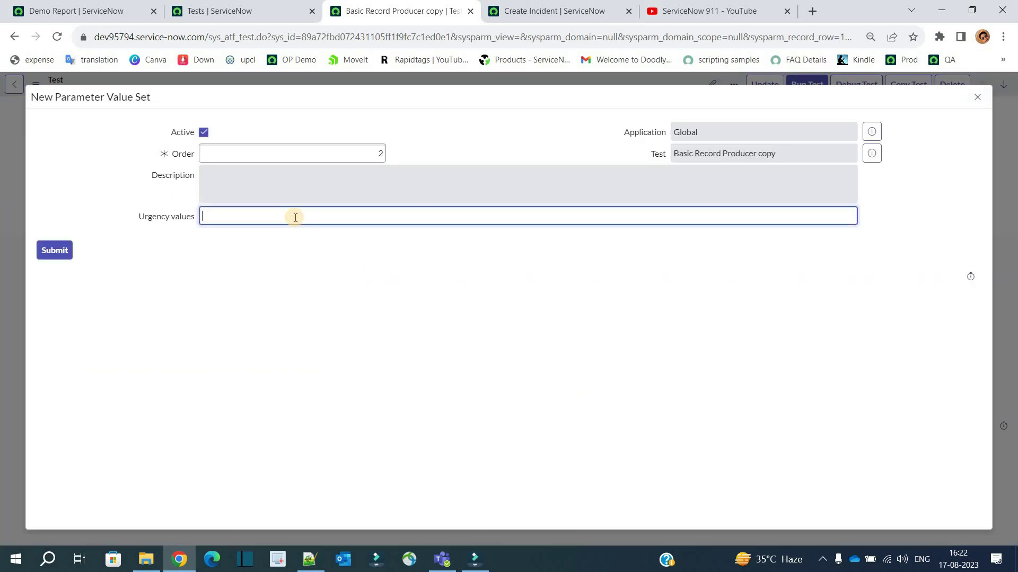
pyautogui.write('2')
pyautogui.click(66, 256)
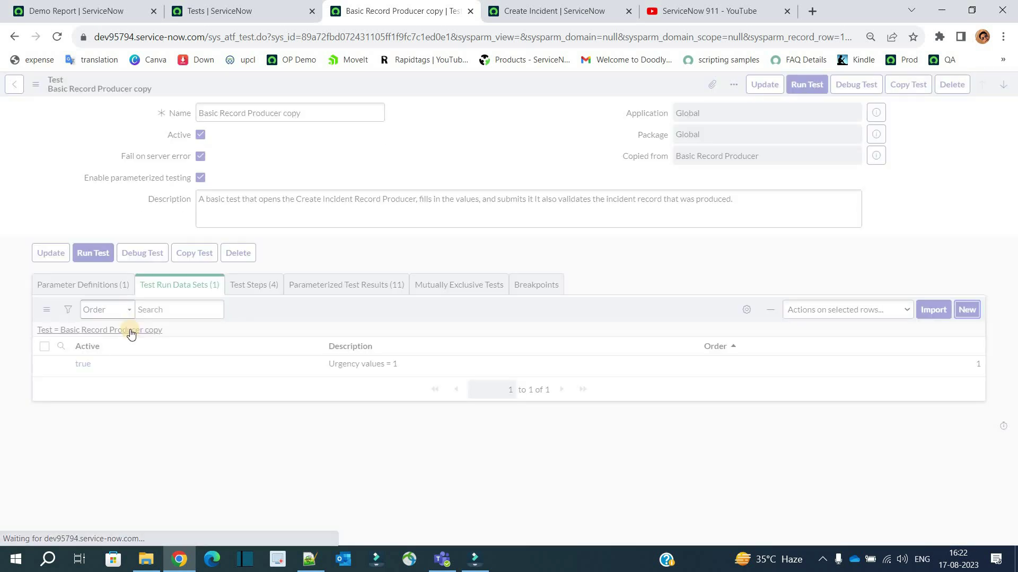
pyautogui.click(970, 311)
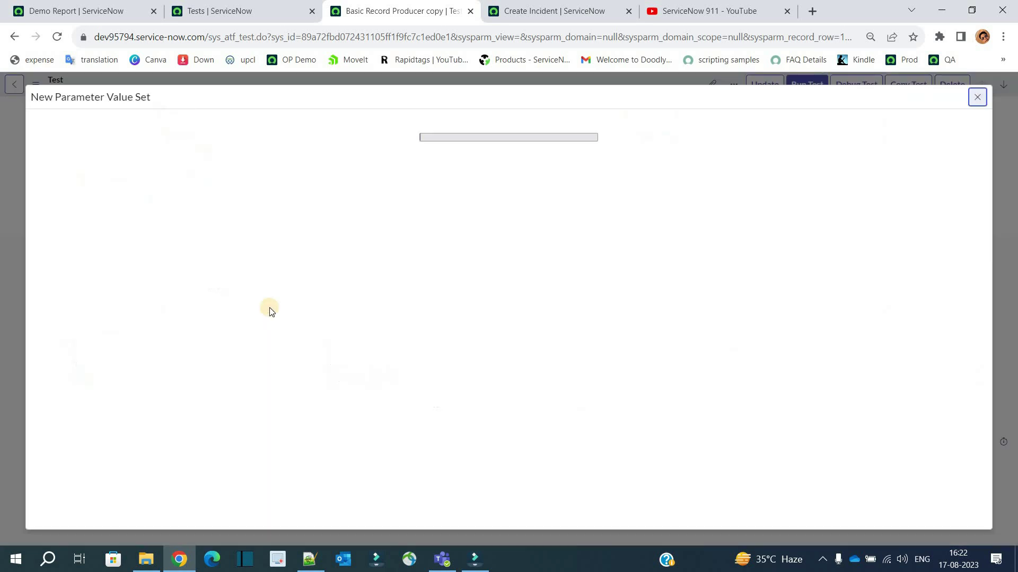
pyautogui.click(275, 214)
pyautogui.write('3')
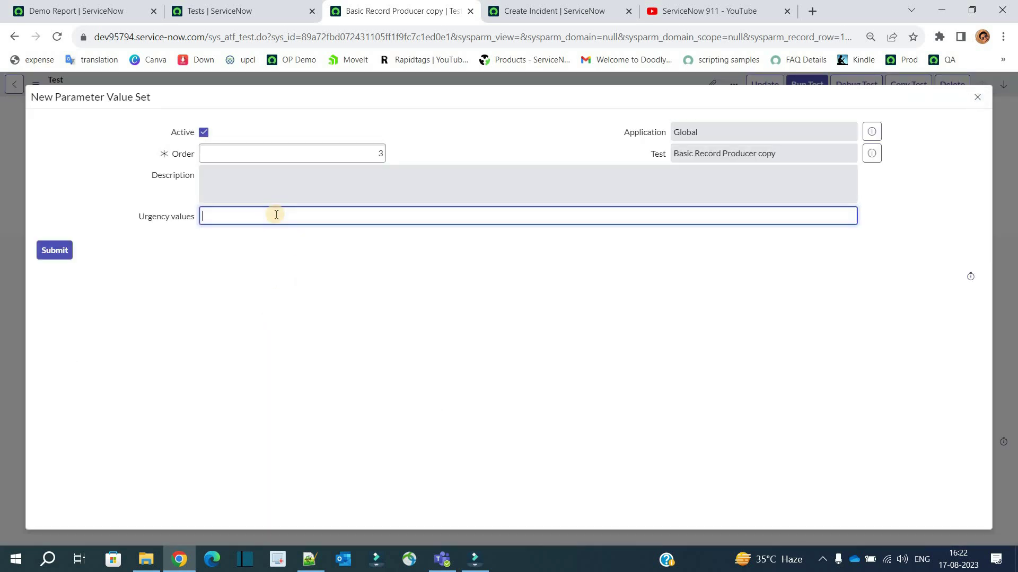
pyautogui.click(54, 250)
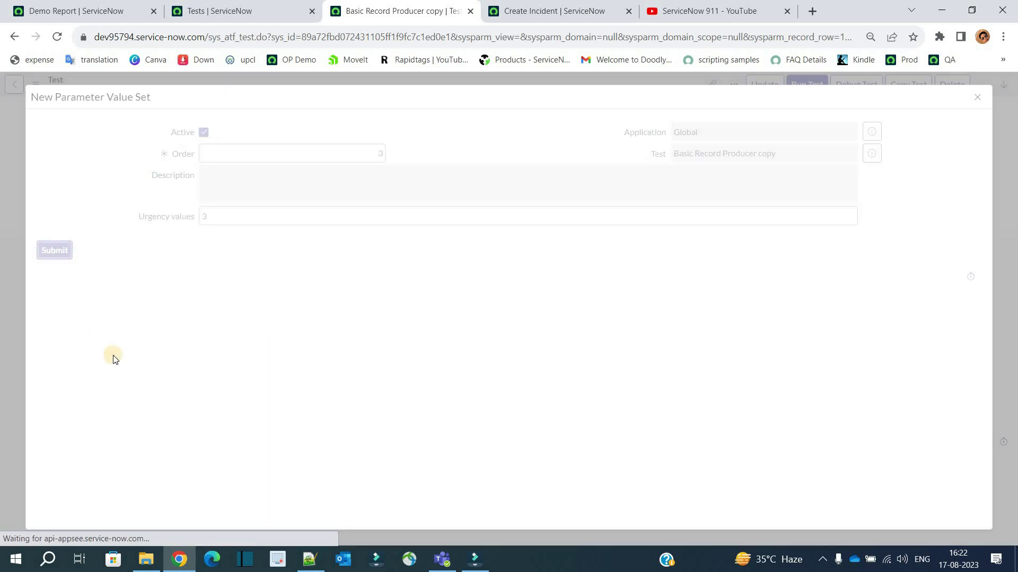
# Step: Review the test's parameter definitions, three run data sets and four test steps
pyautogui.click(65, 286)
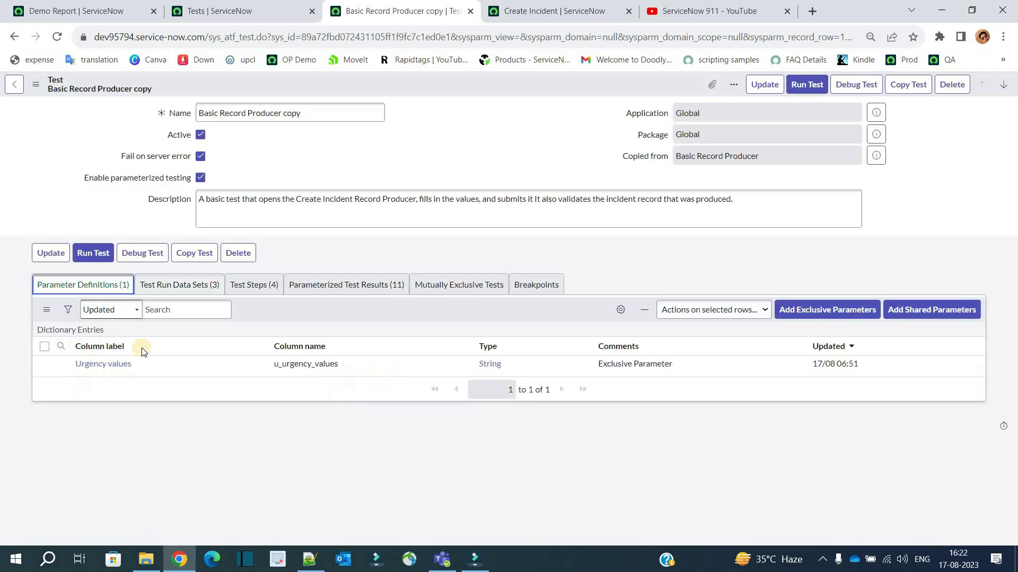
pyautogui.click(176, 285)
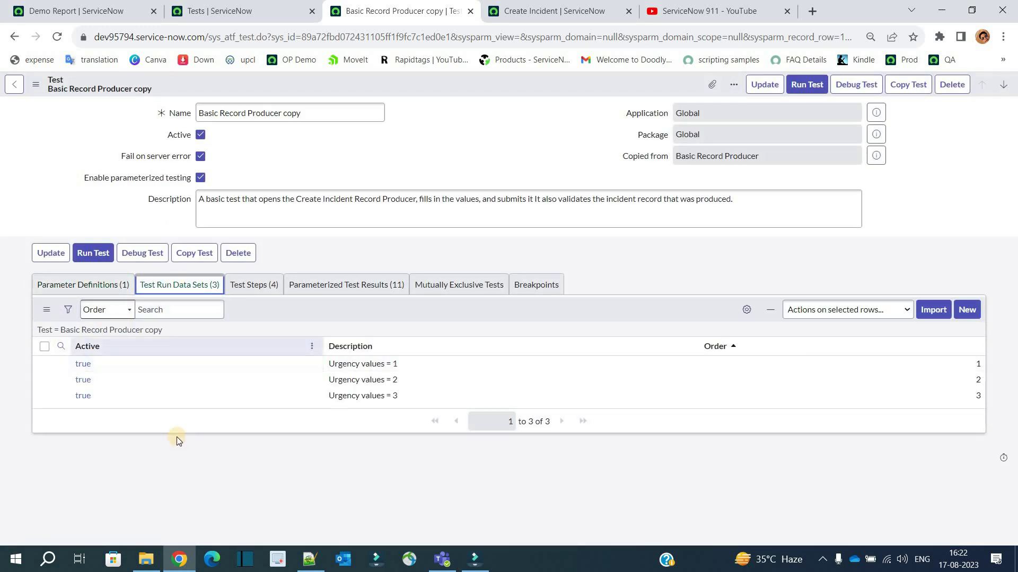
pyautogui.click(259, 286)
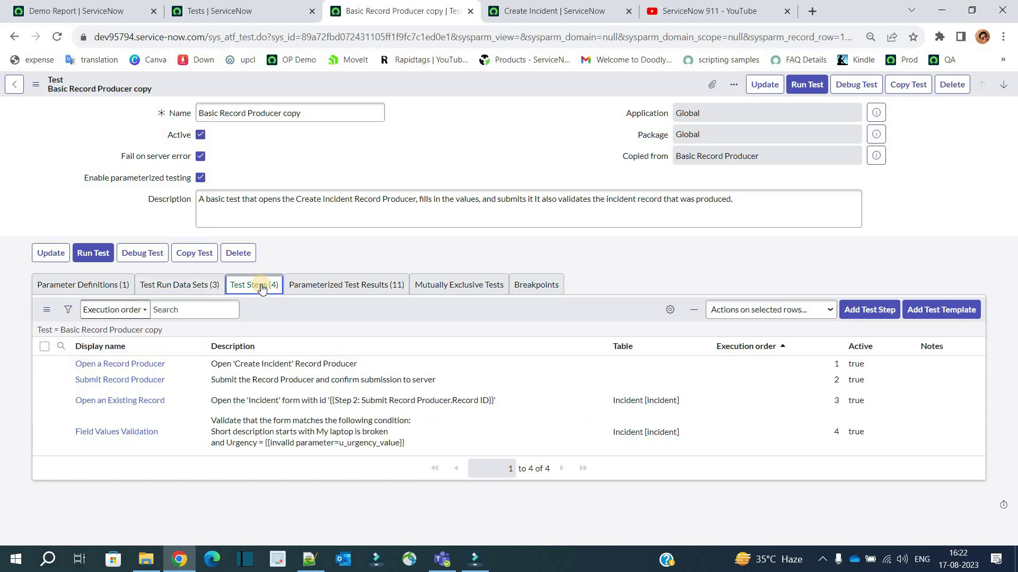
# Step: Choose Service Catalog > Set Variable Values as a new test step and continue
pyautogui.click(865, 310)
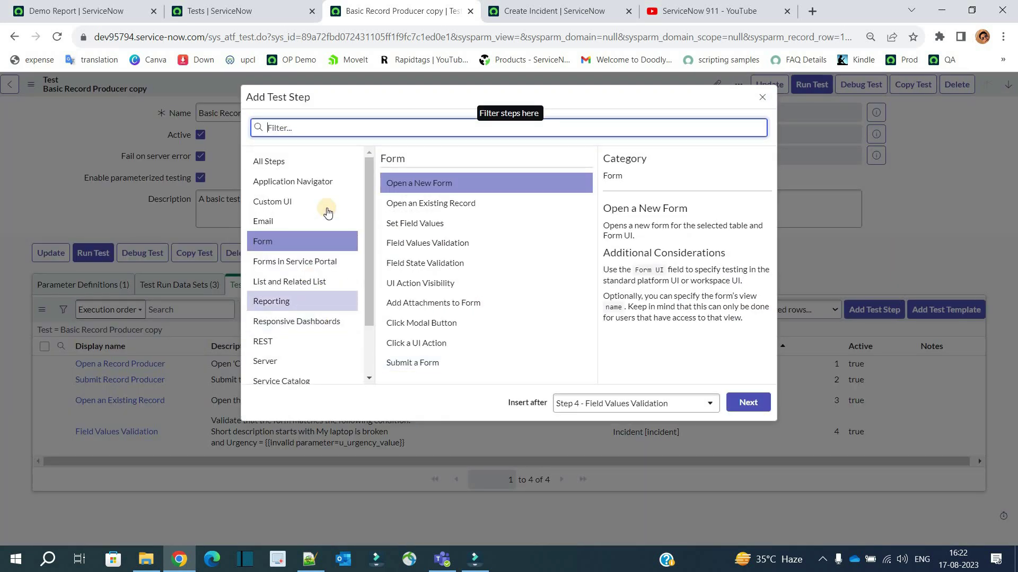
pyautogui.scroll(-2, 297, 313)
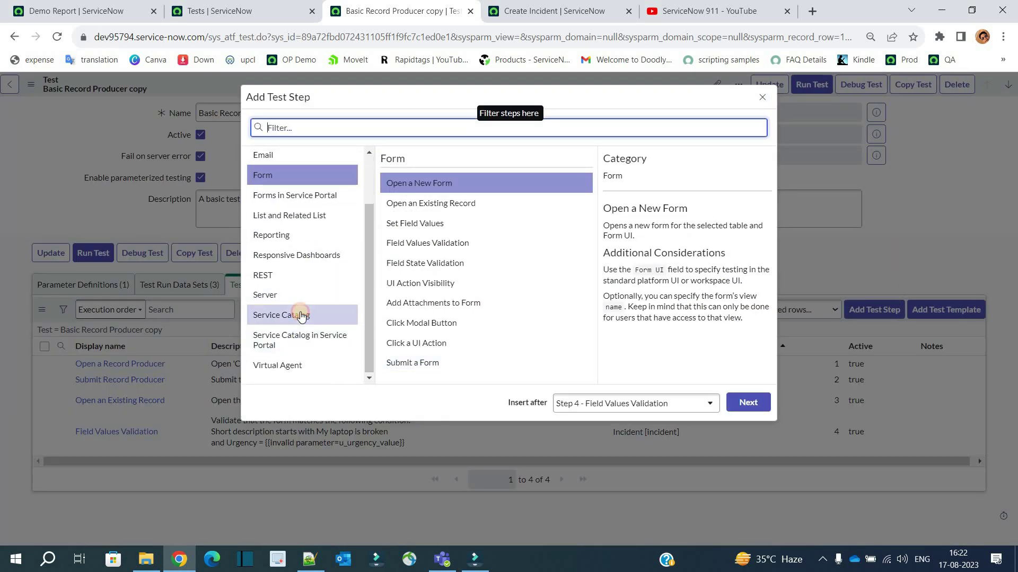
pyautogui.click(300, 316)
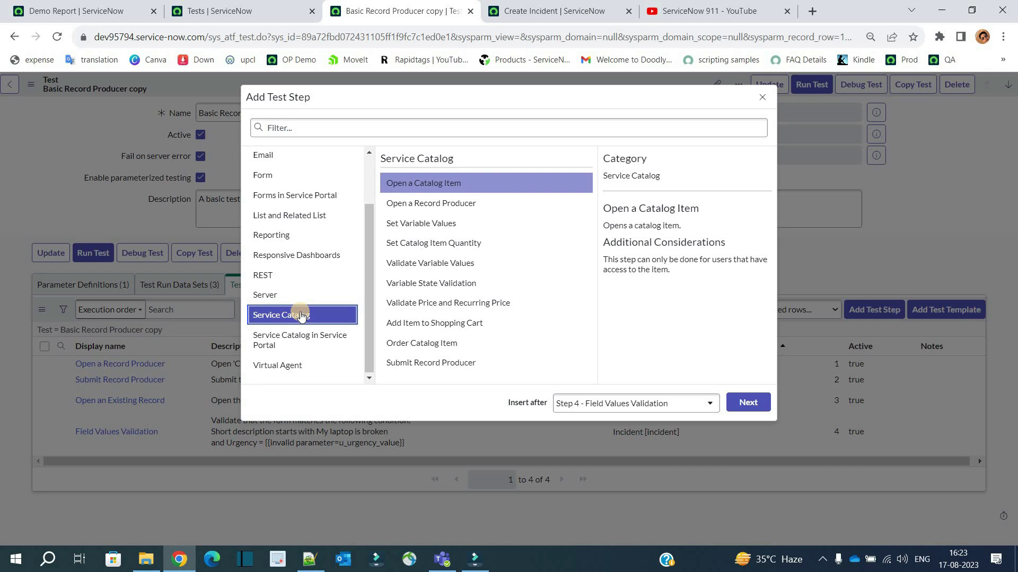
pyautogui.click(429, 225)
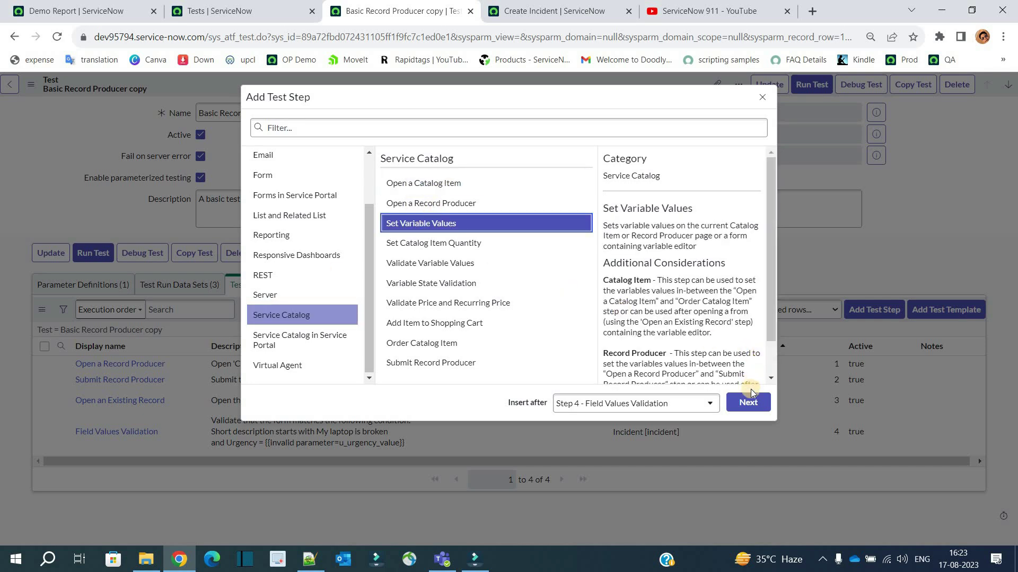
pyautogui.click(749, 402)
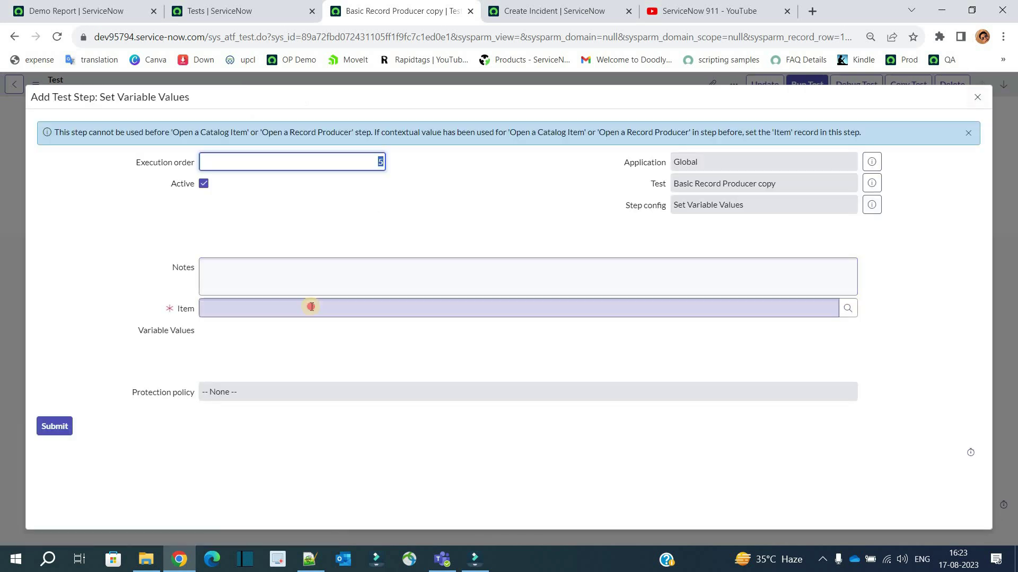
# Step: Set the step's Item to Create Incident
pyautogui.click(312, 308)
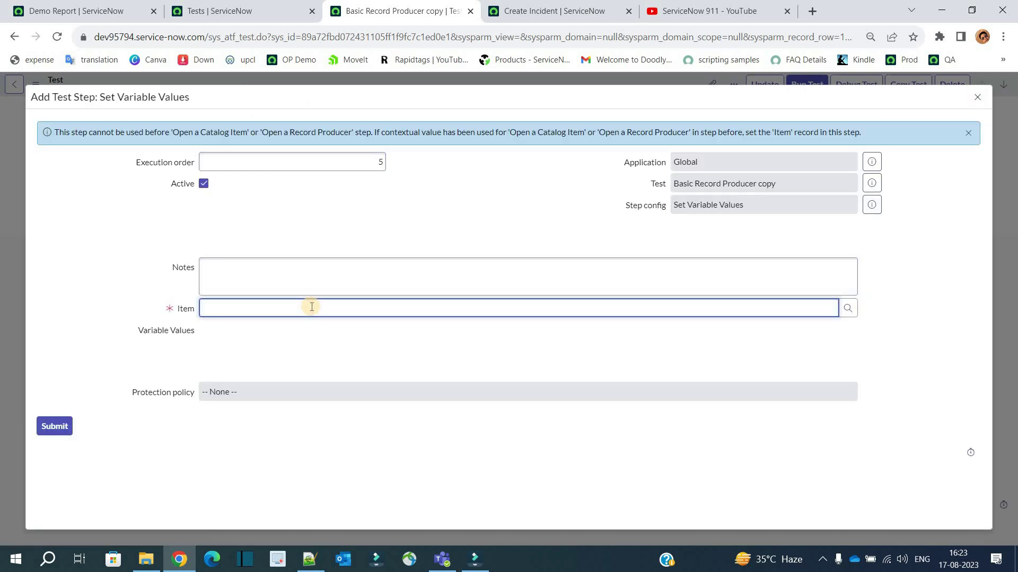
pyautogui.write('create incident')
pyautogui.click(281, 326)
pyautogui.click(121, 294)
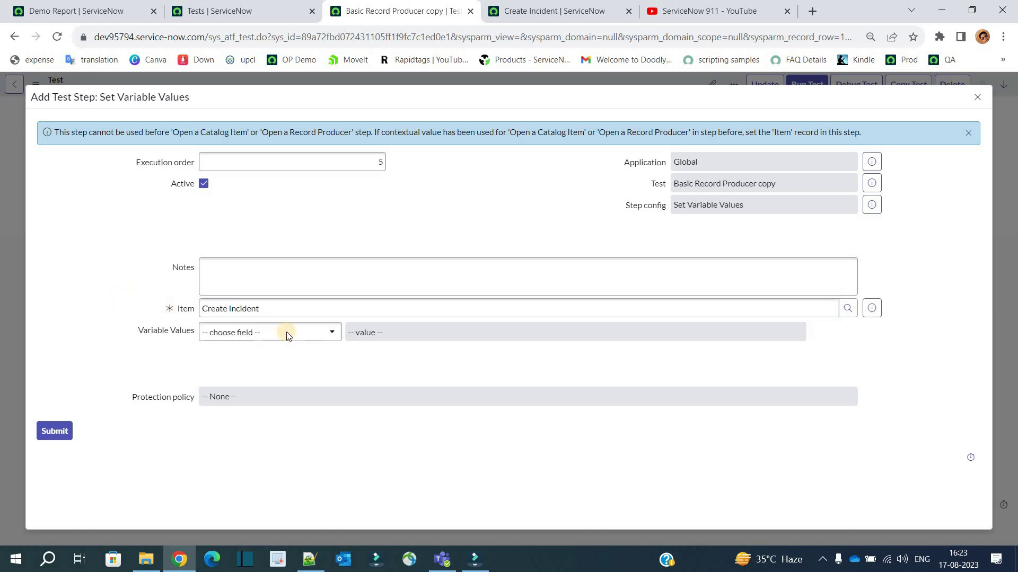
# Step: Add the urgency variable and bind it to the Parameters → Urgency values data pill
pyautogui.click(290, 334)
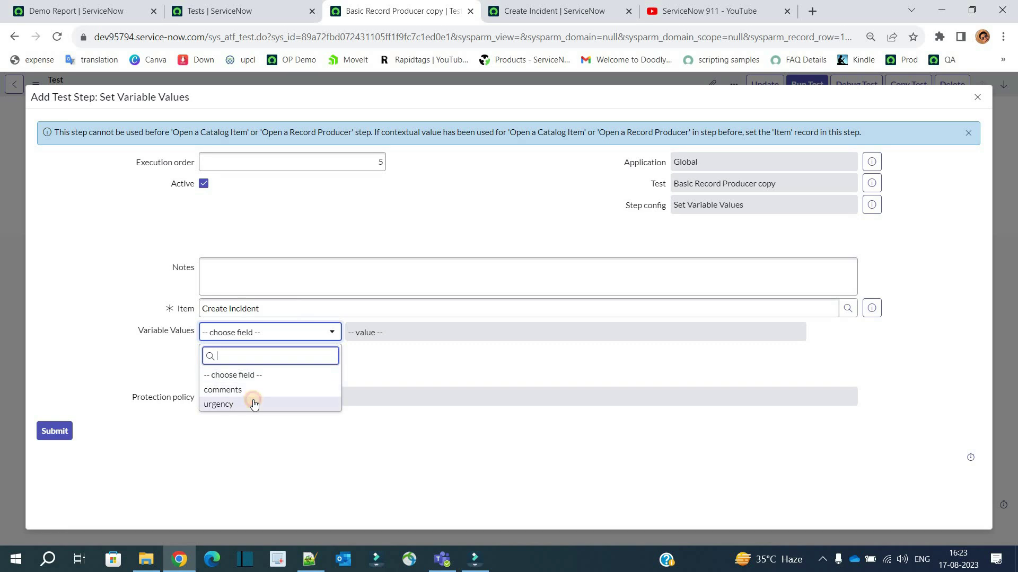
pyautogui.click(254, 405)
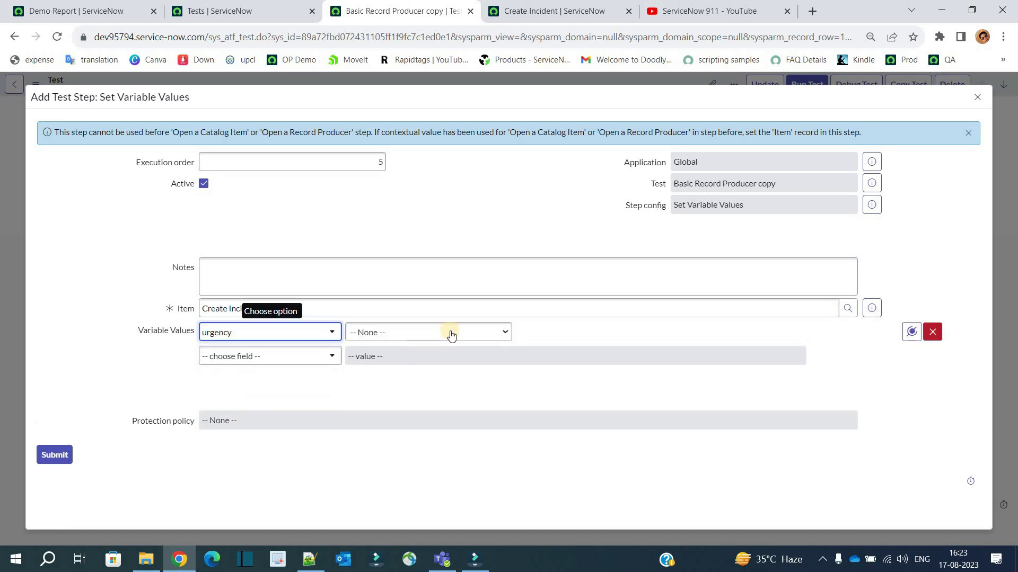
pyautogui.click(450, 334)
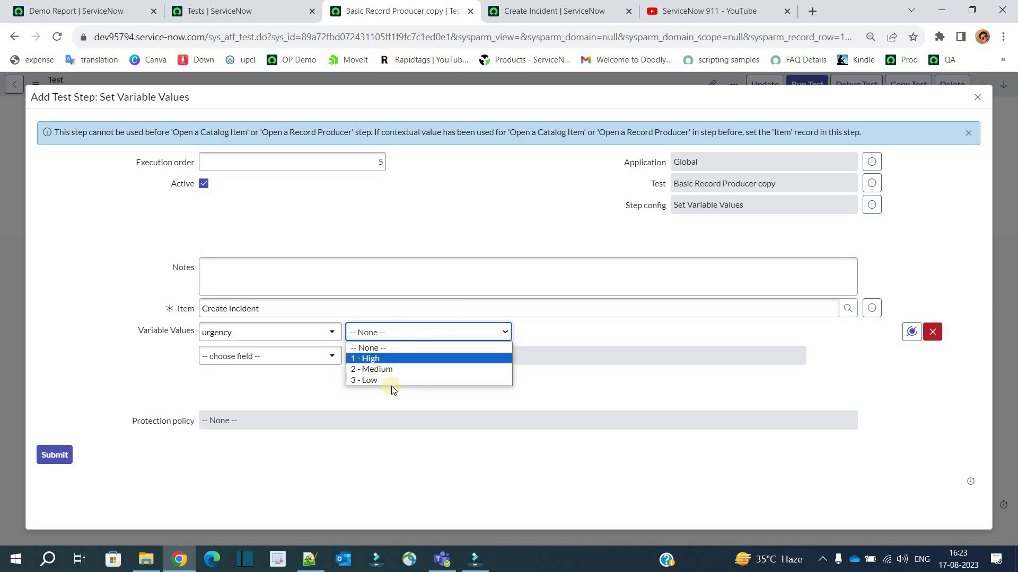
pyautogui.click(593, 335)
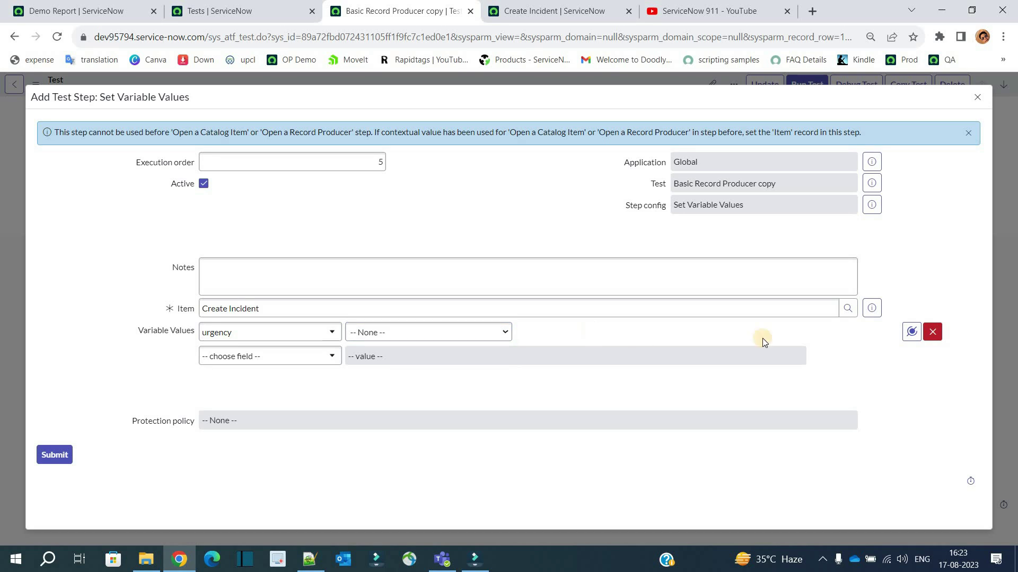
pyautogui.click(912, 333)
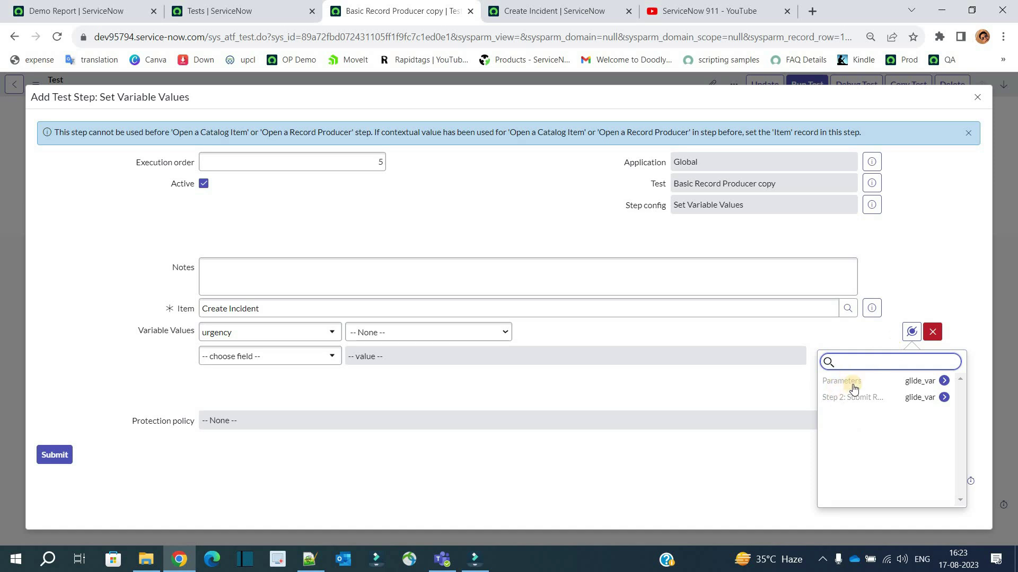
pyautogui.click(837, 382)
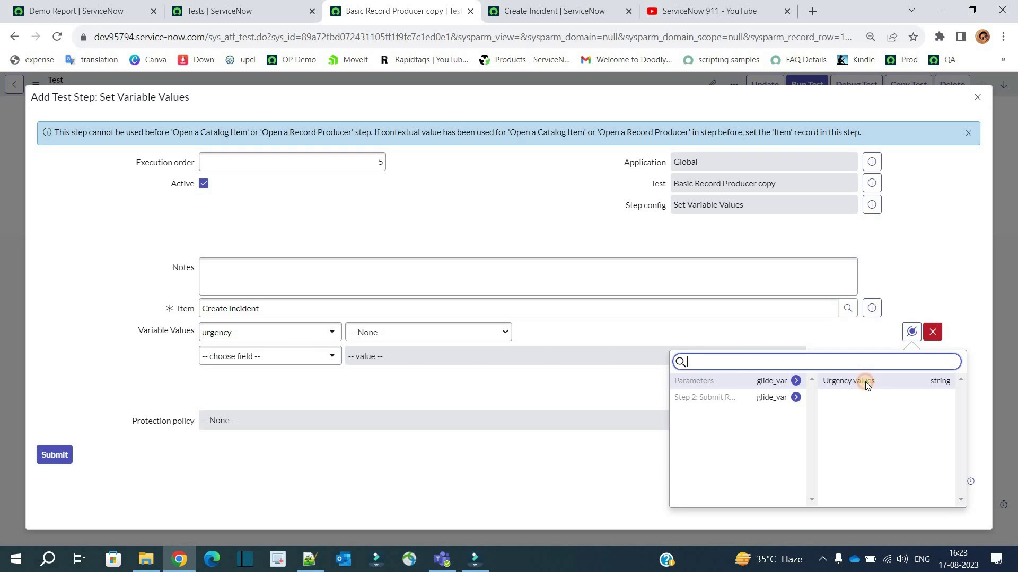
pyautogui.click(865, 381)
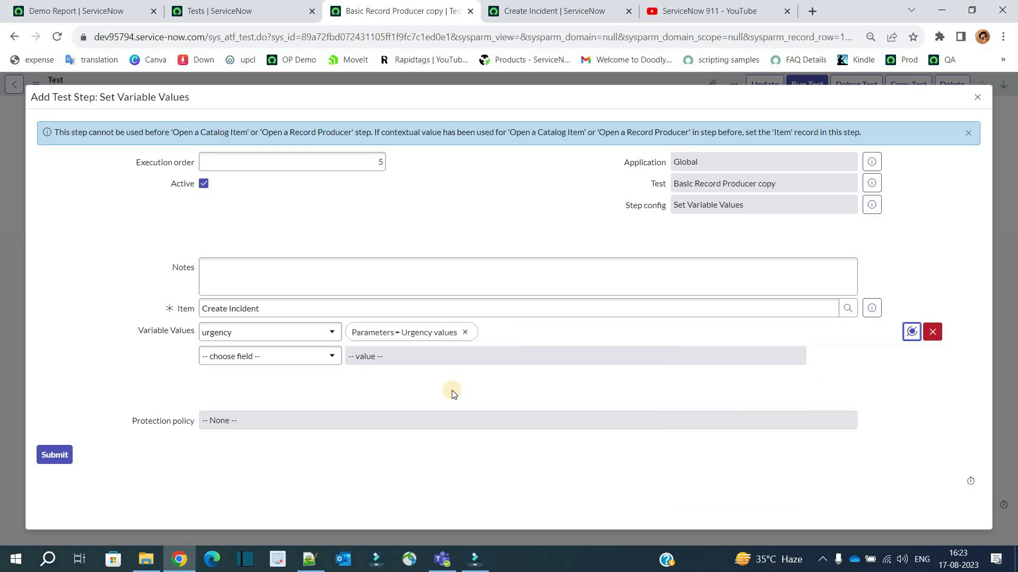
# Step: Check the issue description question's help text on the Create Incident form
pyautogui.click(530, 6)
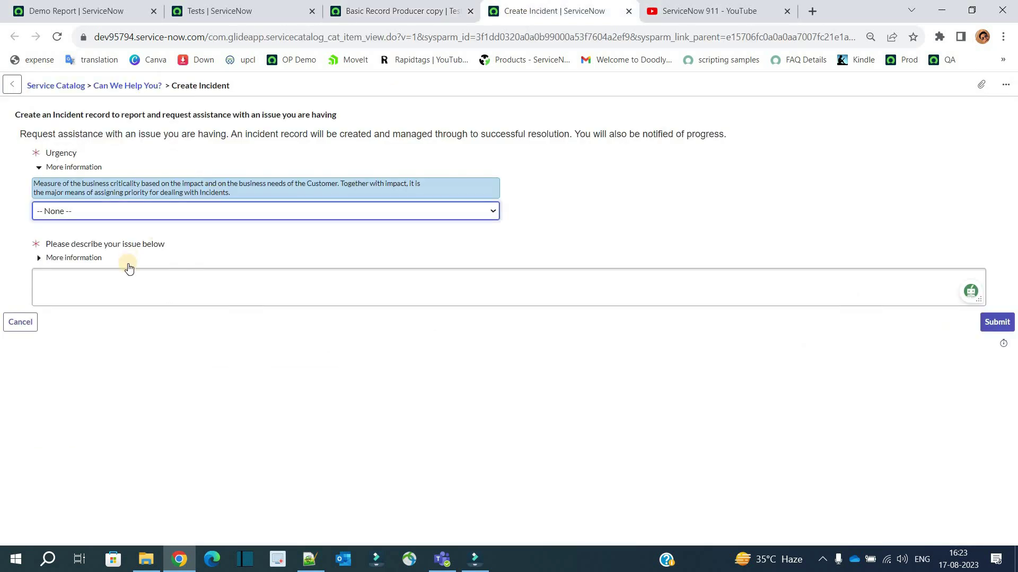
pyautogui.tripleClick(33, 247)
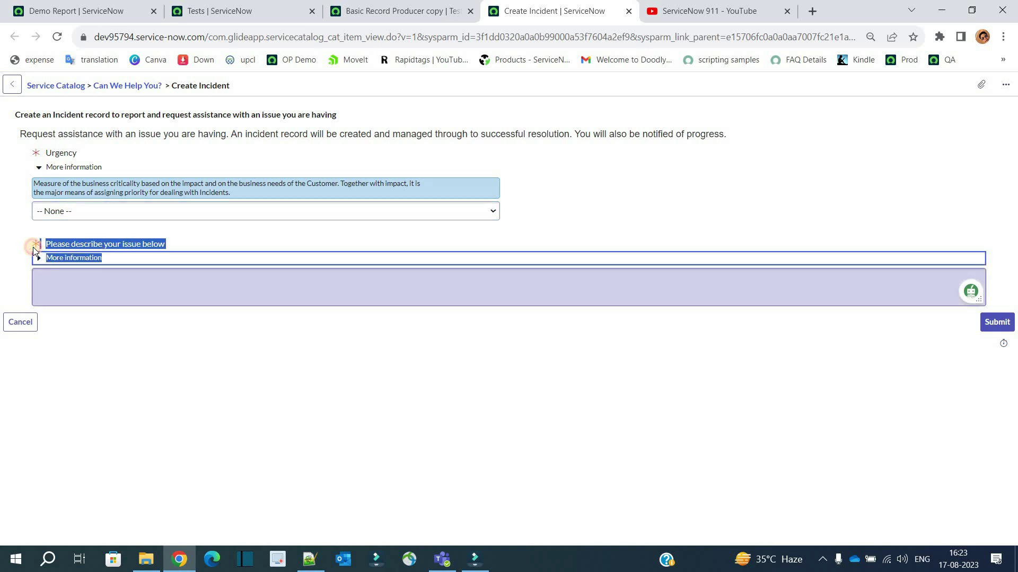
pyautogui.click(106, 258)
pyautogui.click(350, 15)
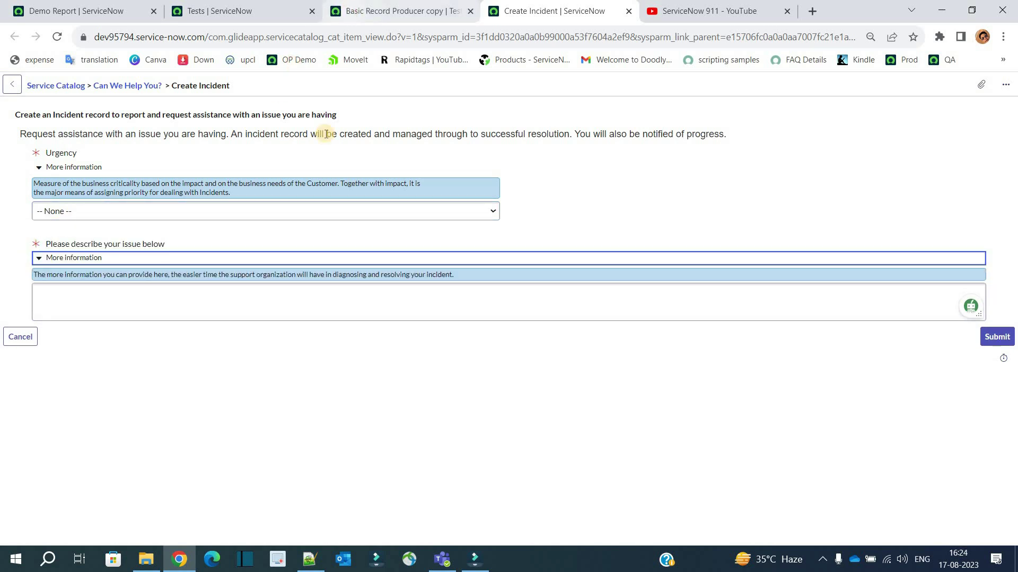
# Step: Add a comments variable with value 'test parameters' and submit the Set Variable Values step
pyautogui.click(291, 362)
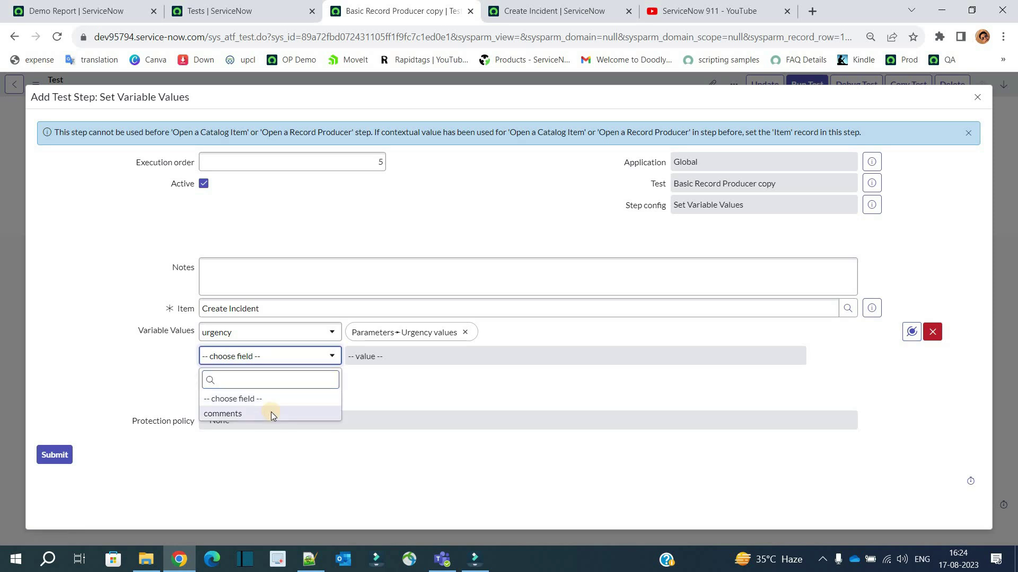
pyautogui.click(272, 412)
pyautogui.click(418, 377)
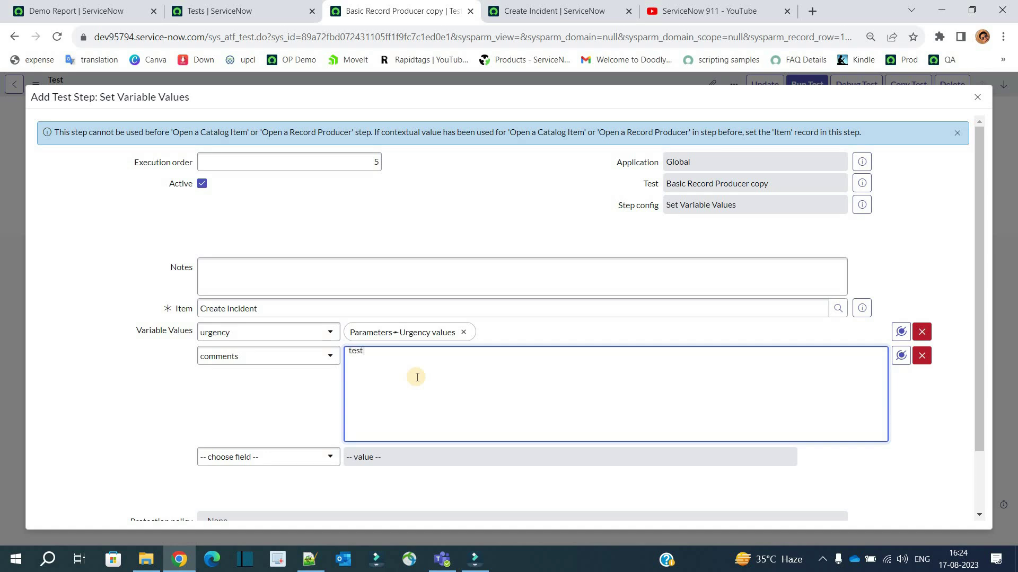
pyautogui.write('test parameters')
pyautogui.click(255, 403)
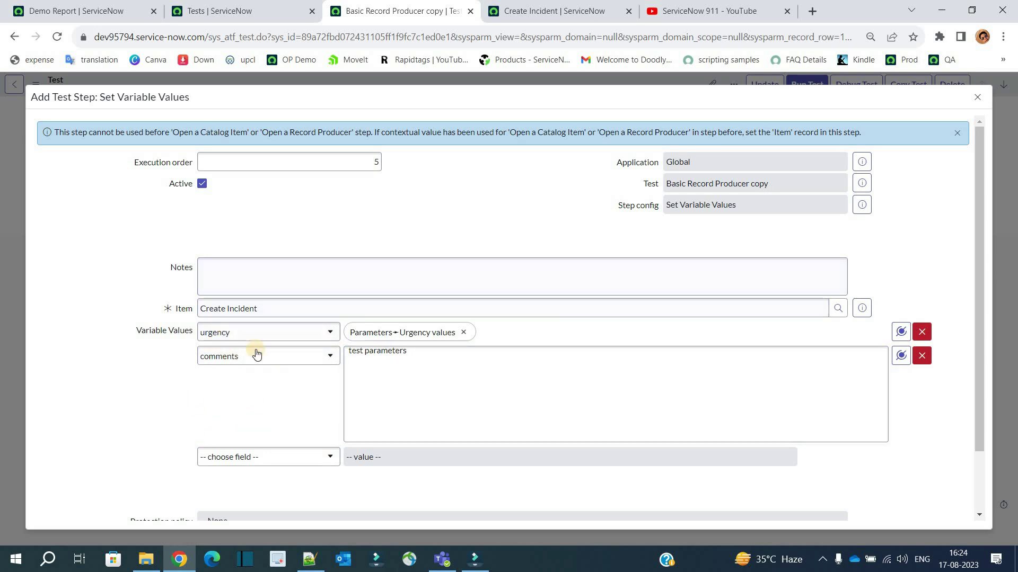
pyautogui.scroll(-2, 180, 408)
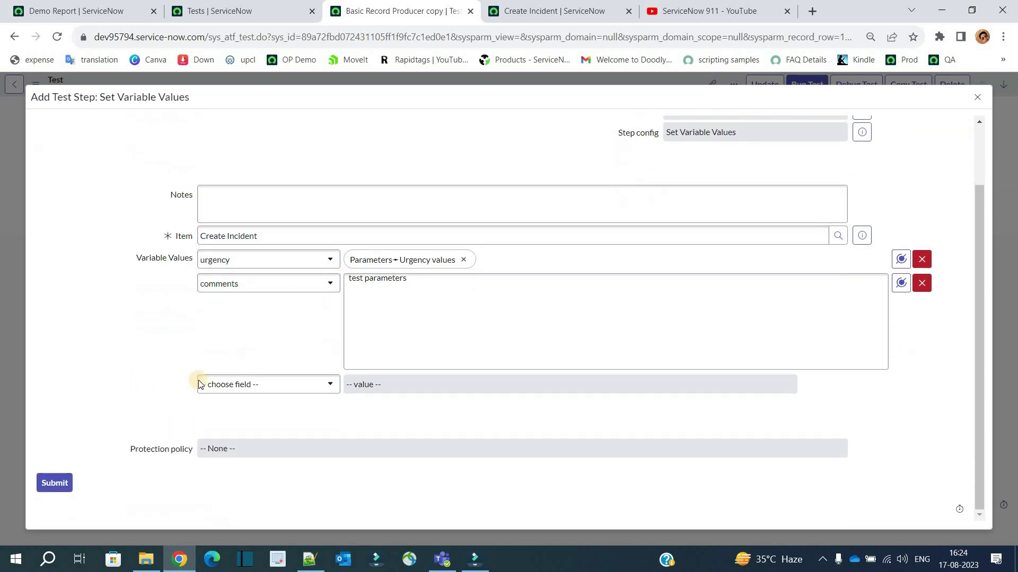
pyautogui.scroll(2, 50, 516)
pyautogui.scroll(-2, 58, 477)
pyautogui.click(54, 484)
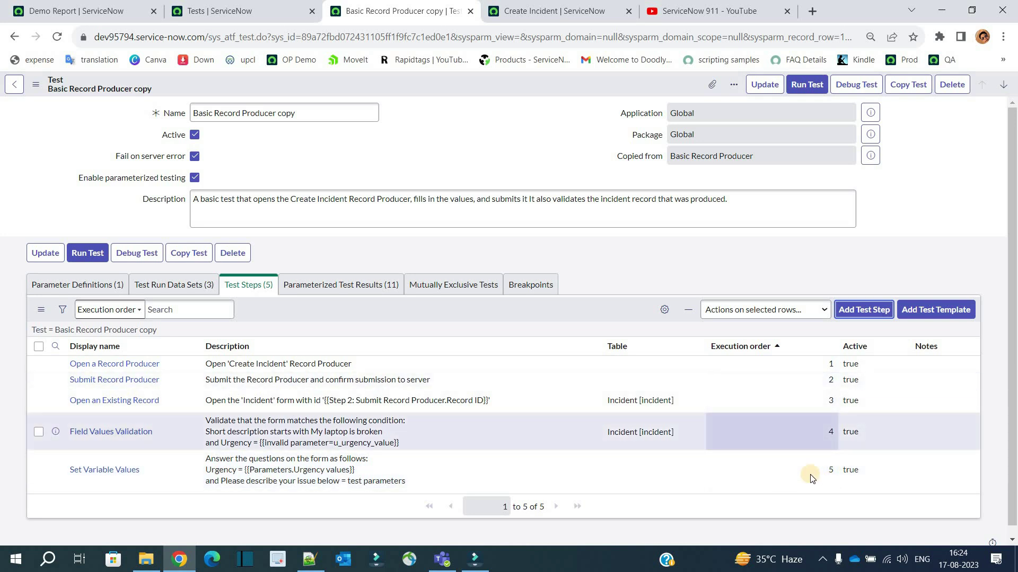
# Step: Change the Set Variable Values step's execution order from 5 to 2
pyautogui.doubleClick(810, 475)
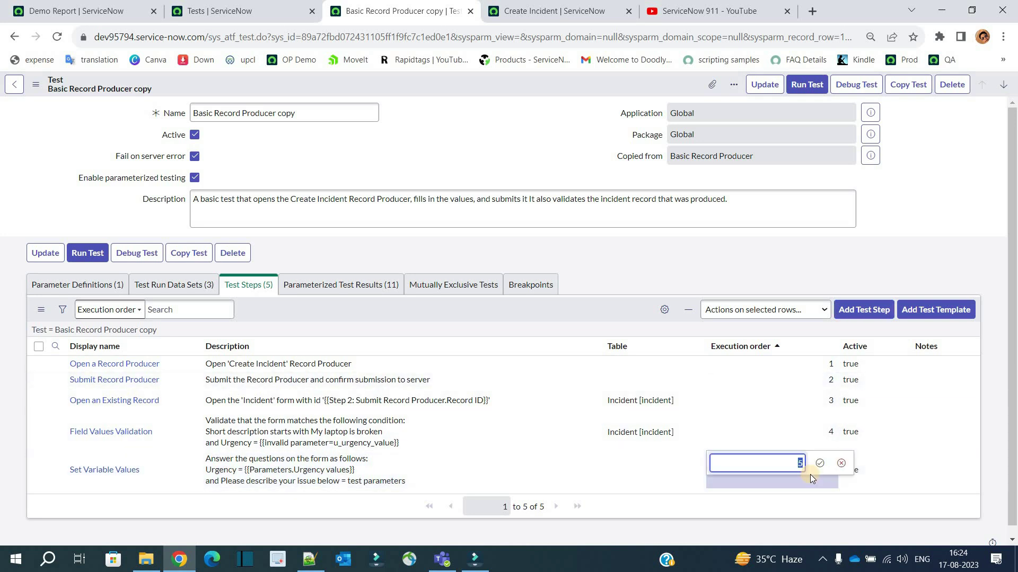
pyautogui.press('Return')
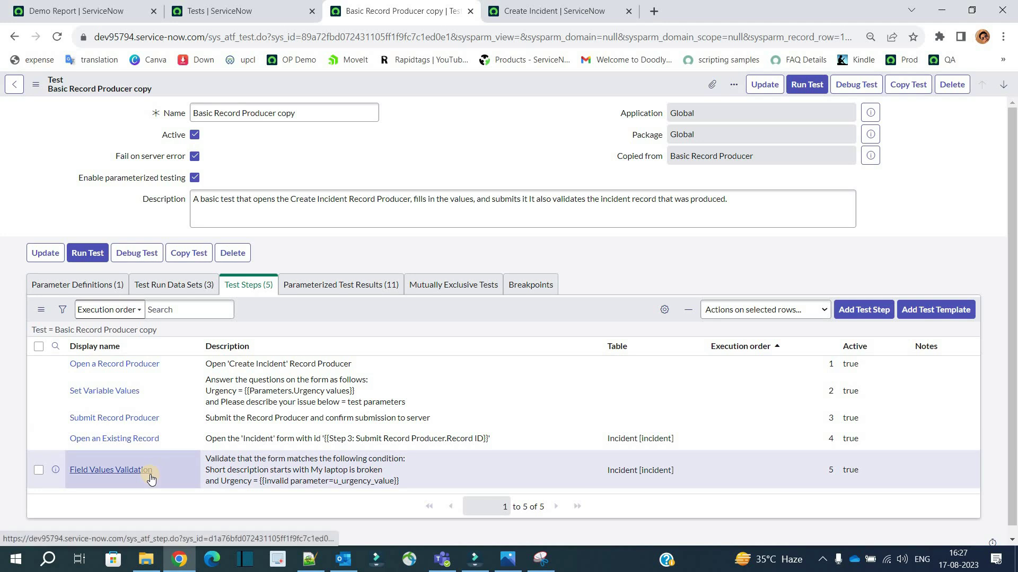
# Step: Run the 'Basic Record Producer copy' test in a new Client Test Runner and watch its three urgency batches execute
pyautogui.click(813, 89)
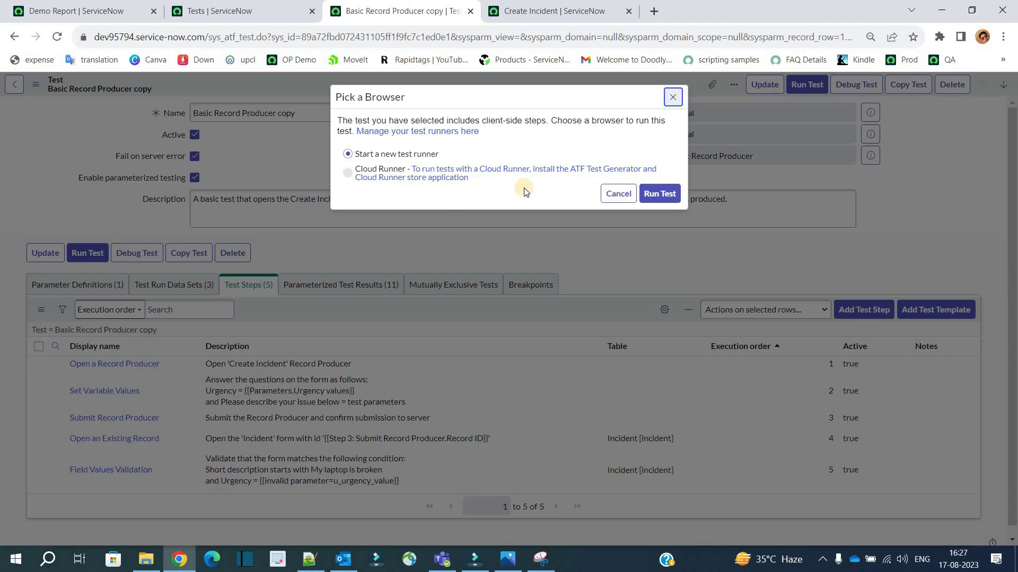
pyautogui.hotkey('shift', 'Tab')
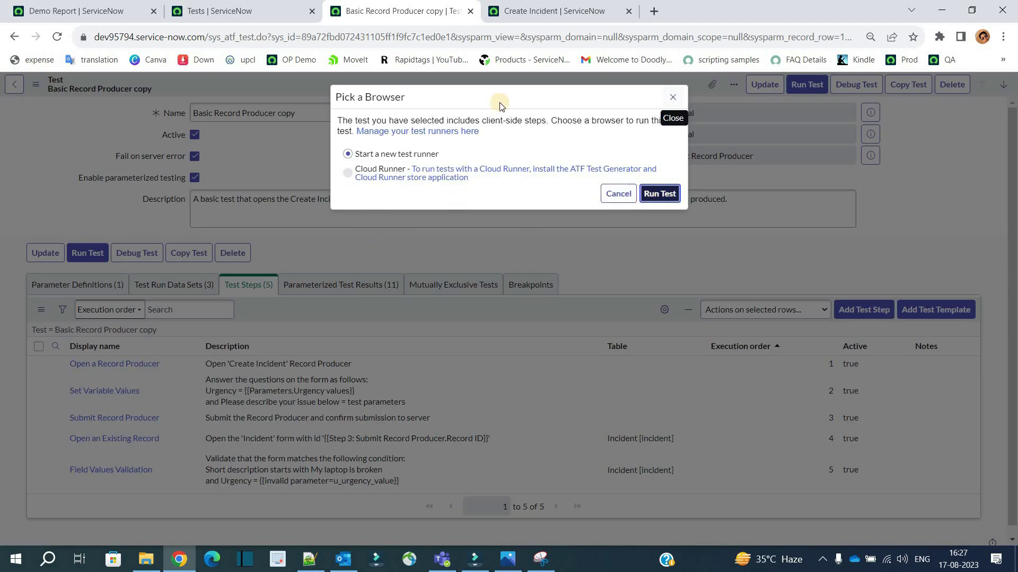
pyautogui.press('Return')
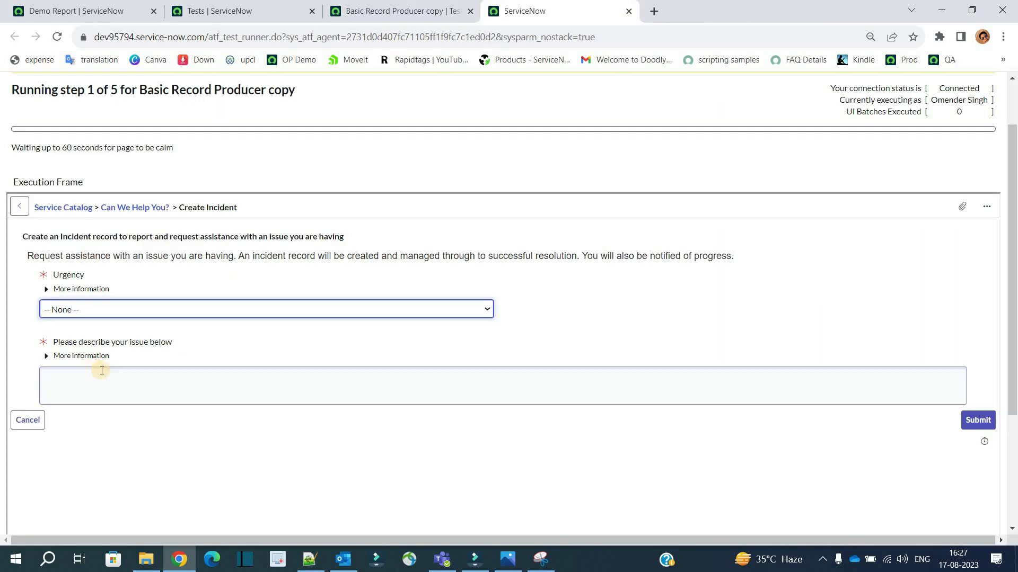
pyautogui.hotkey('ctrl', '+')
pyautogui.hotkey('ctrl', '+')
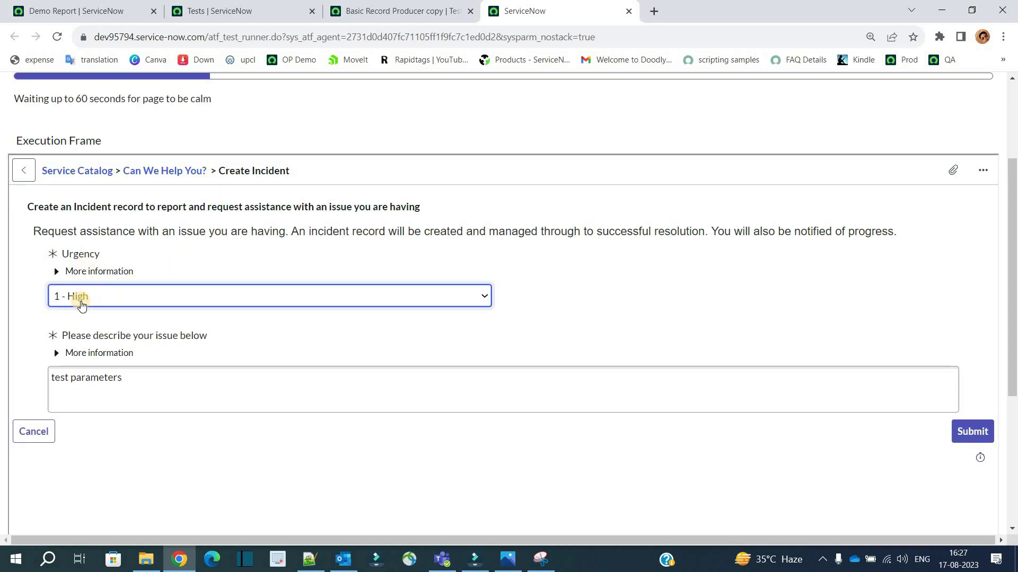